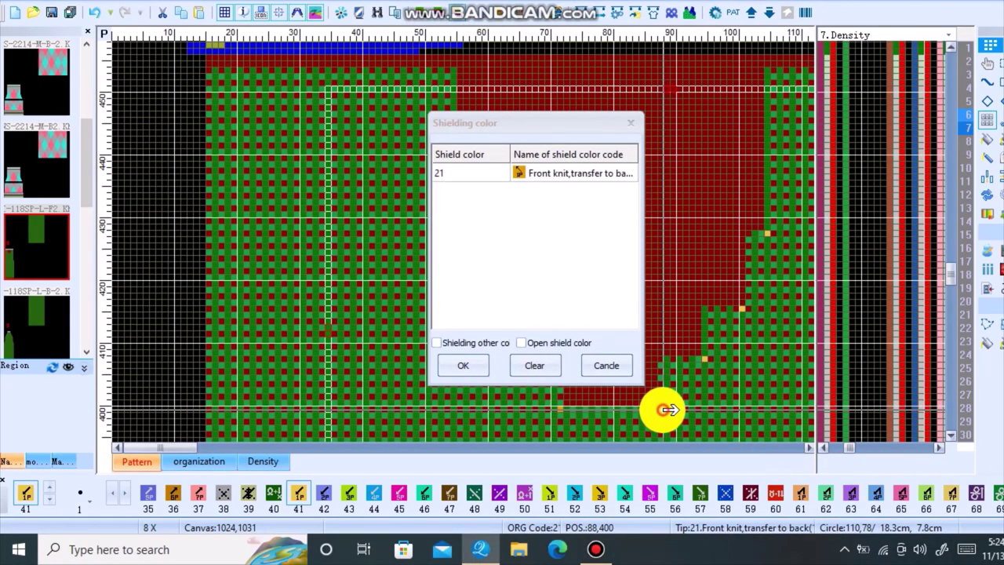
Step: Add code 41 (back knit, transfer to front) to the shielded colours below 21 and confirm
click(706, 359)
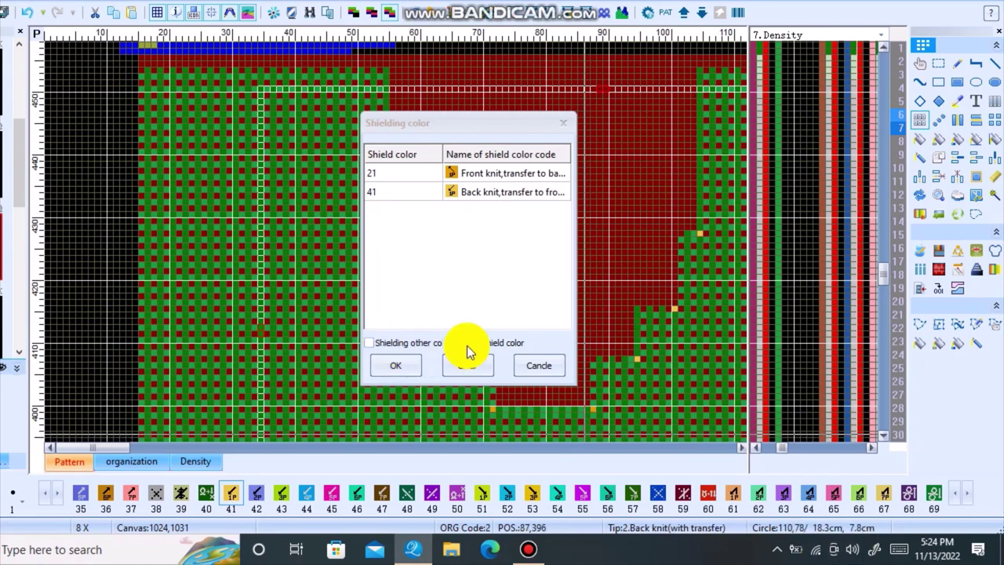
click(399, 367)
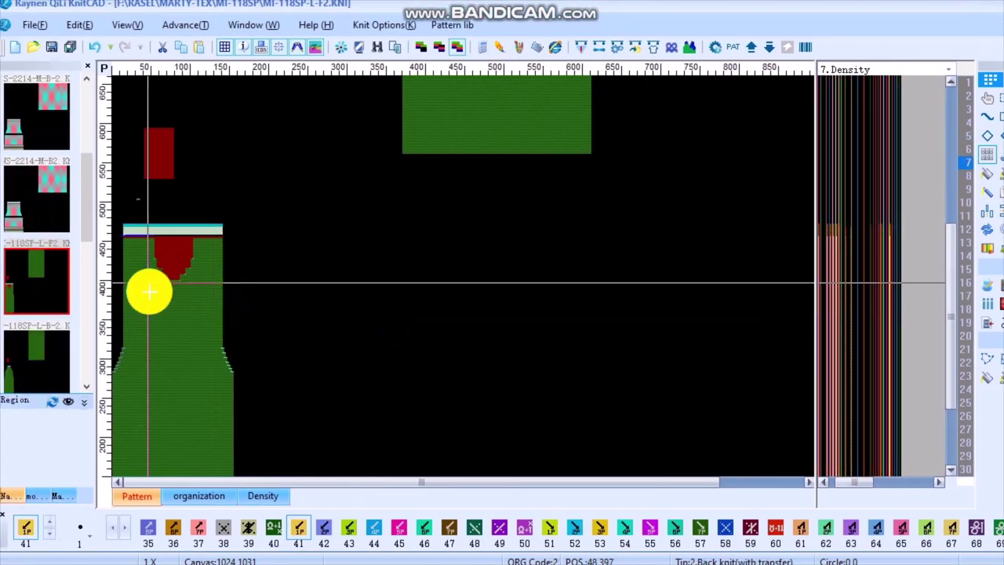
click(81, 297)
scroll(472, 268, up, 2)
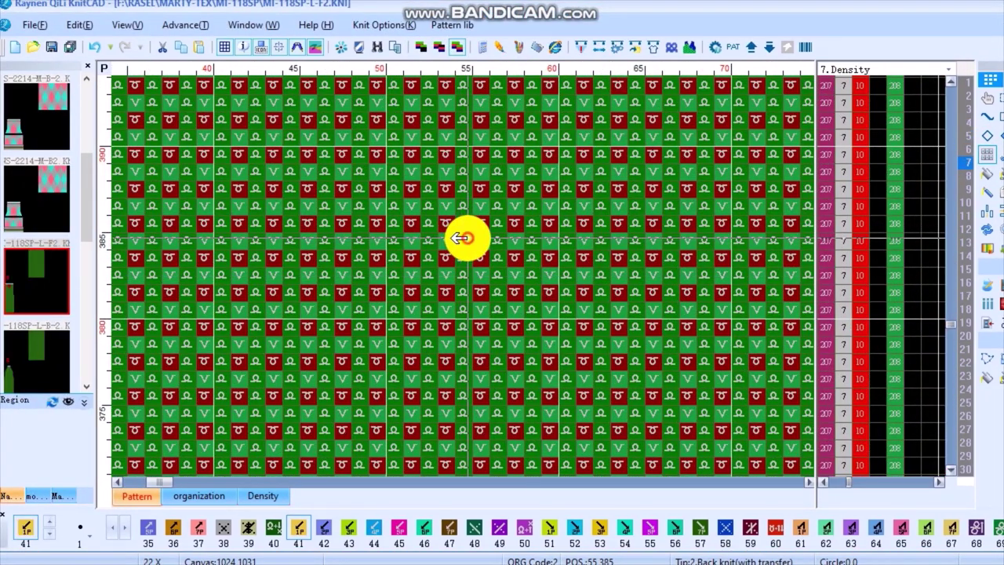
scroll(455, 276, down, 1)
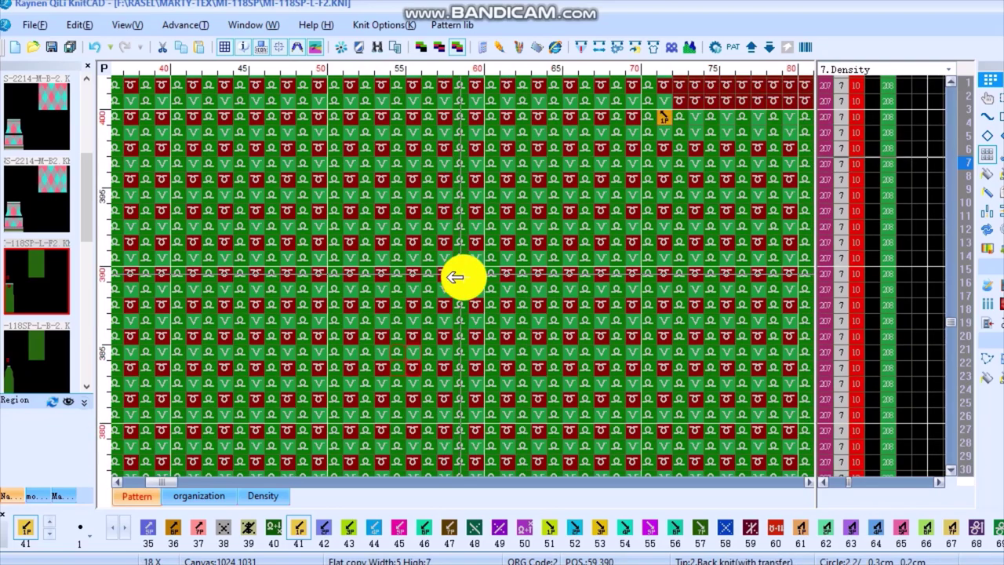
scroll(455, 276, down, 3)
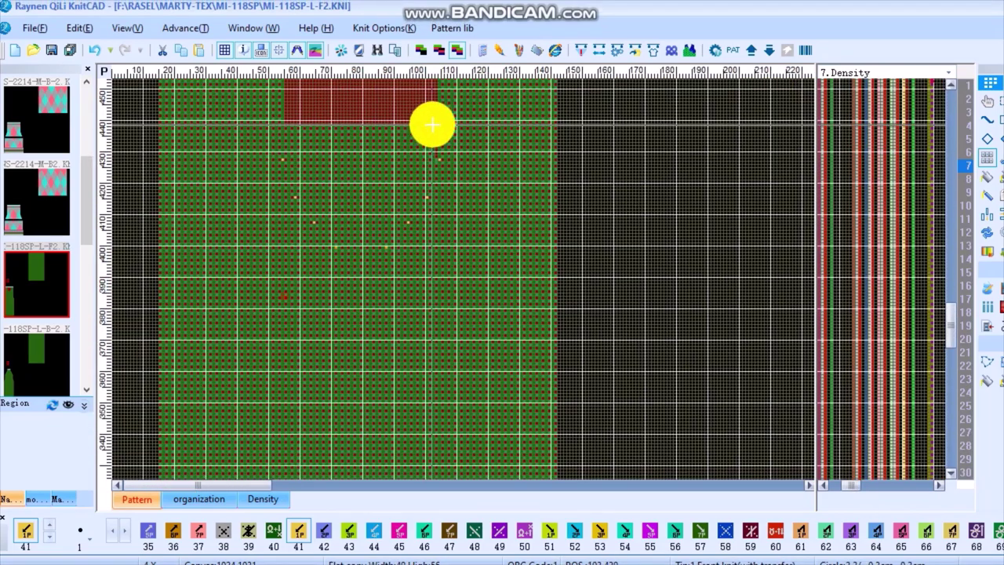
scroll(464, 280, up, 3)
scroll(469, 273, down, 2)
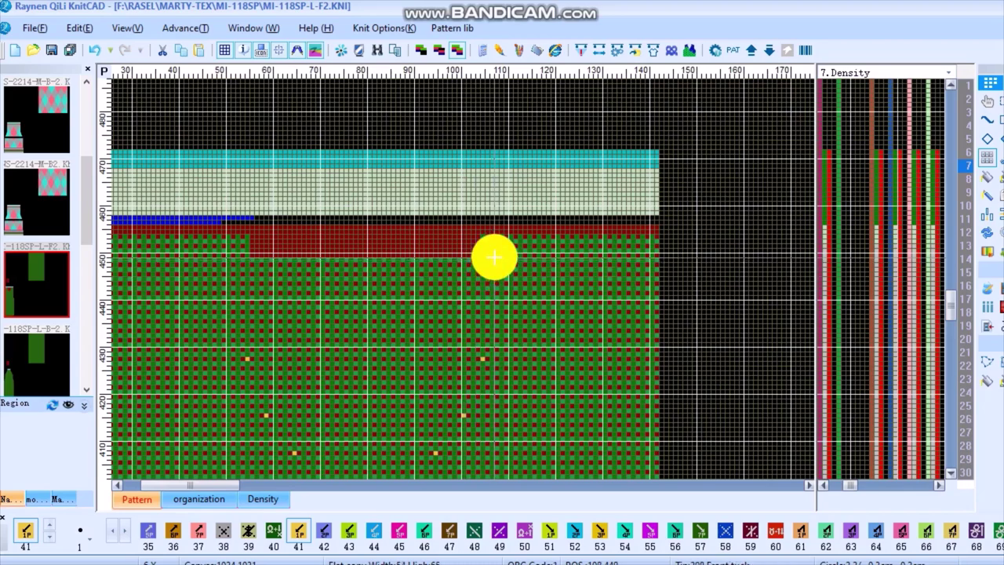
scroll(460, 263, up, 1)
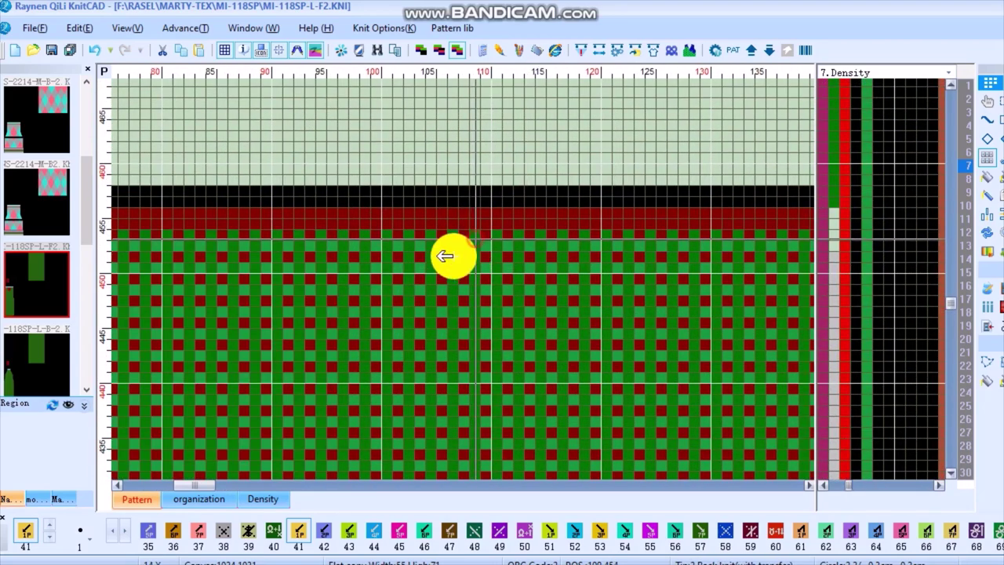
scroll(445, 256, down, 1)
scroll(466, 275, down, 1)
scroll(465, 279, up, 2)
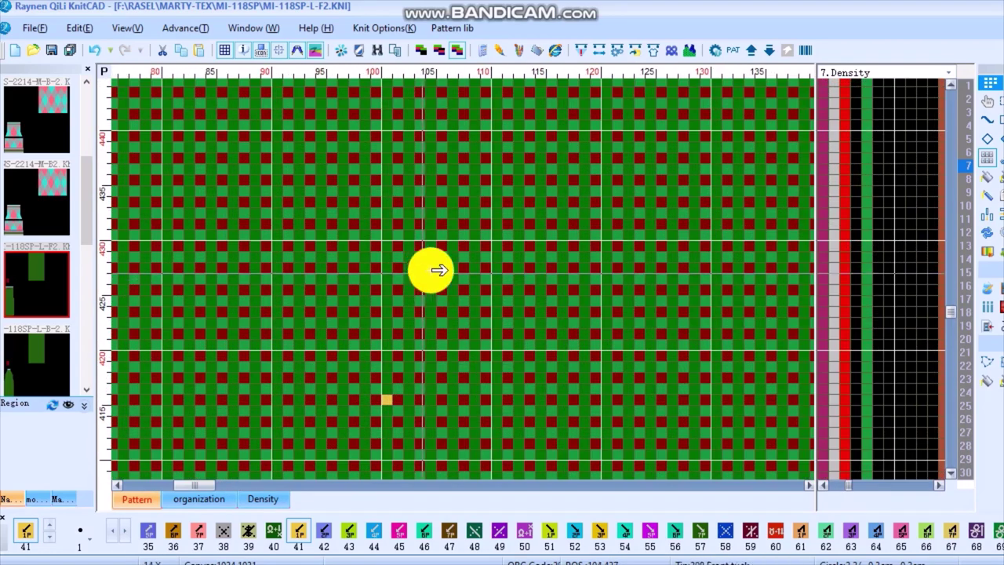
drag(439, 270, 538, 278)
scroll(462, 278, down, 1)
scroll(307, 240, down, 1)
scroll(464, 279, up, 2)
scroll(464, 279, up, 1)
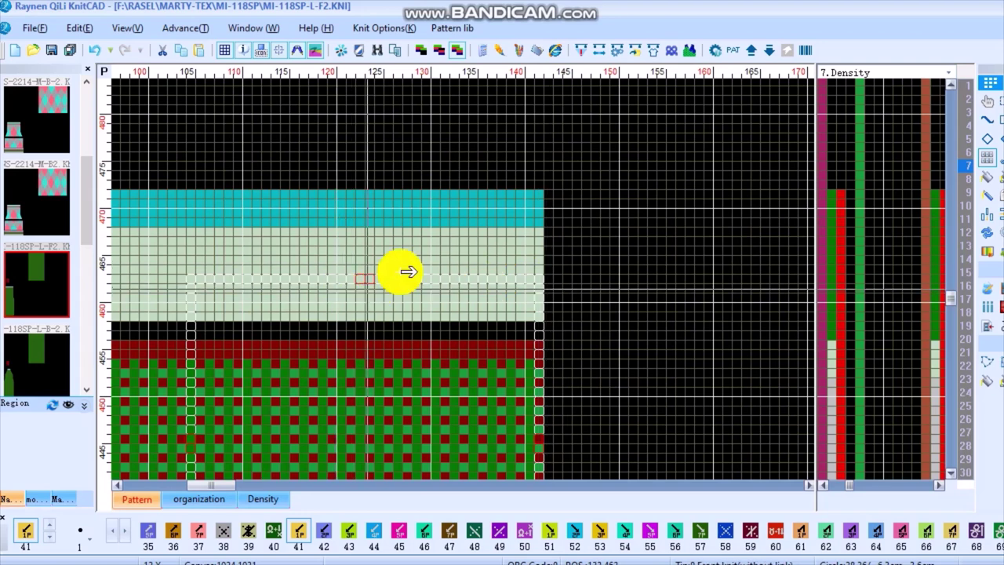
Step: Mark a 44-stitch, 2-row span (Circle:44,2) across row 460 of the light rib band
mouse_move(403, 240)
mouse_down()
mouse_move(549, 314)
mouse_move(141, 306)
mouse_up()
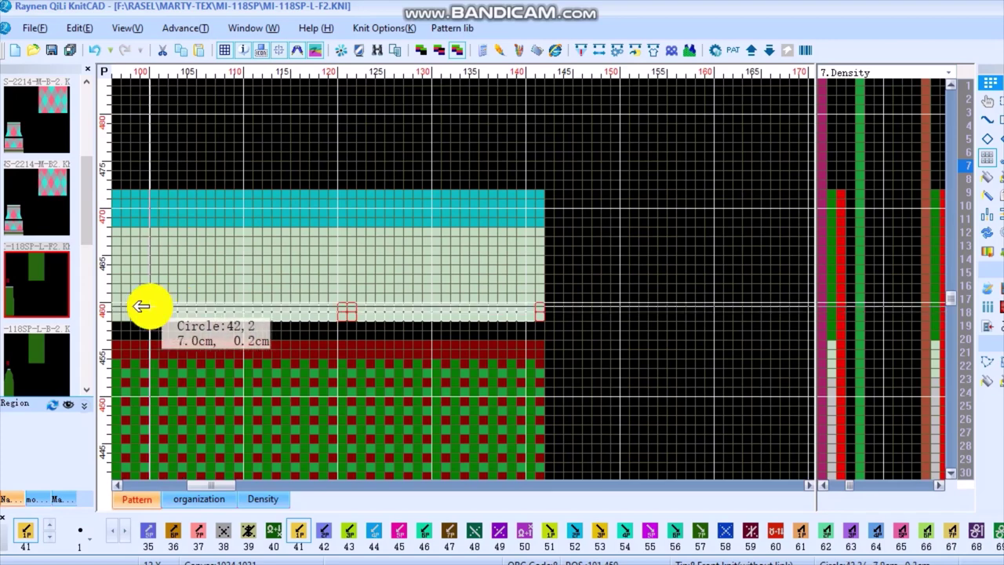
scroll(141, 306, up, 1)
scroll(460, 278, up, 1)
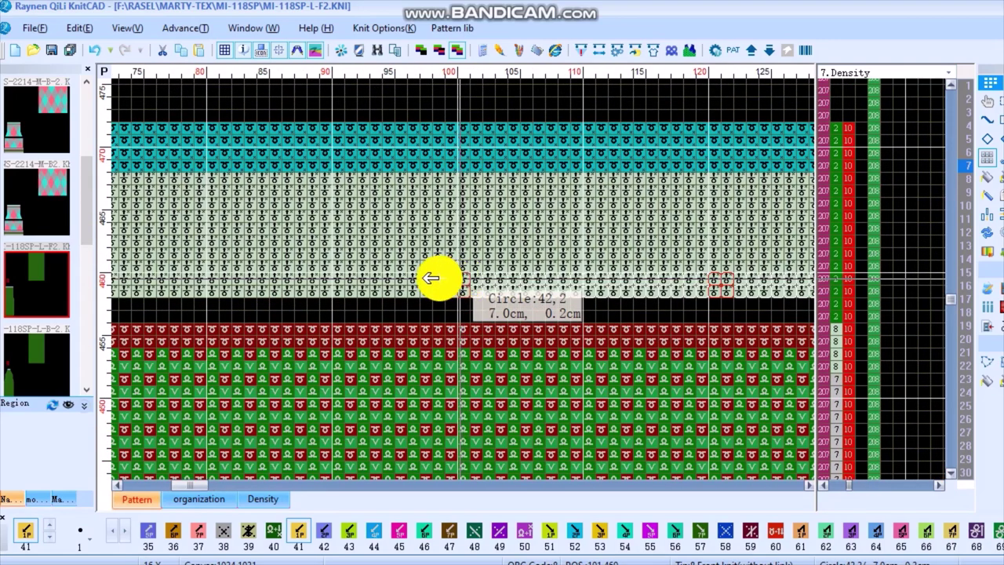
drag(431, 277, 410, 277)
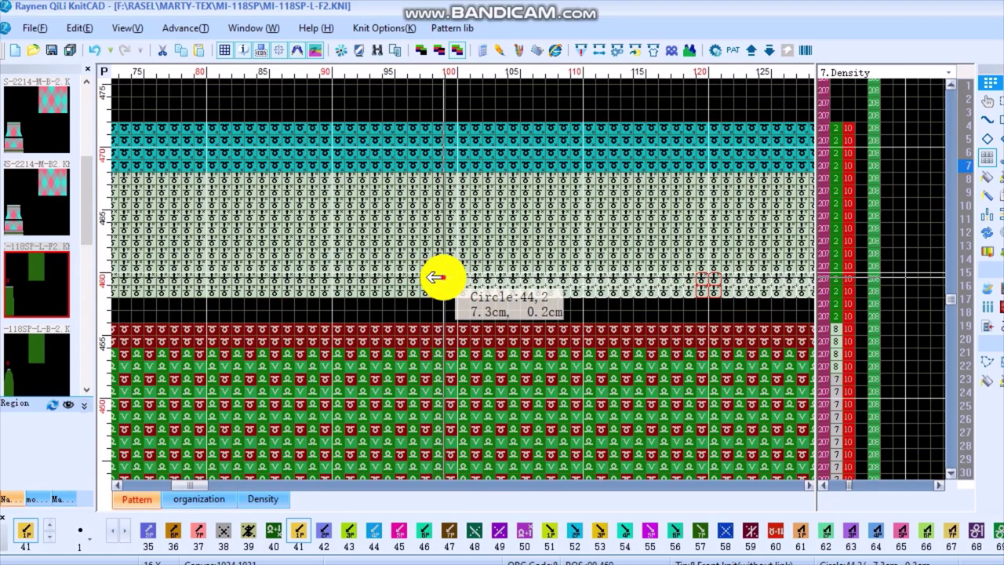
drag(420, 281, 424, 281)
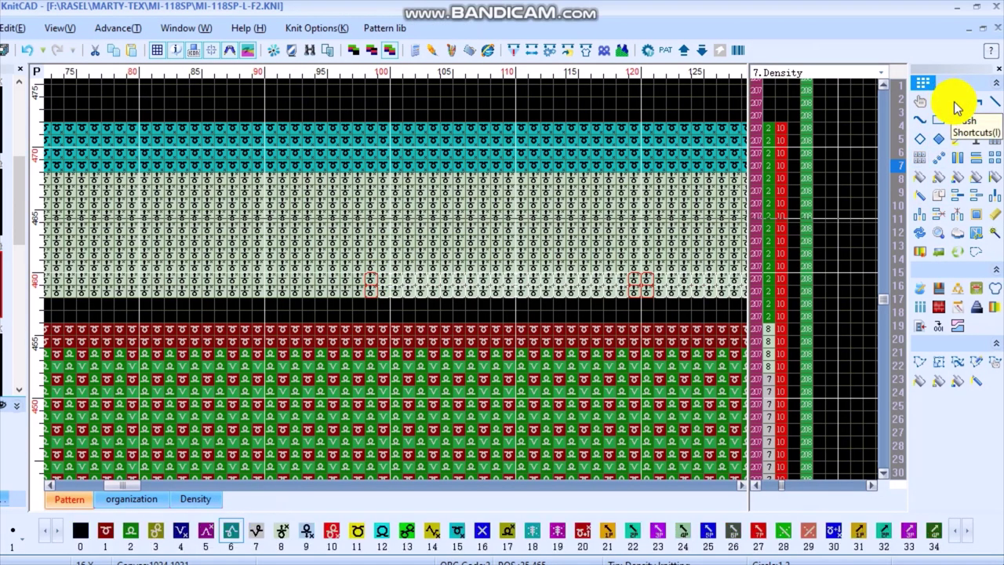
Step: Use the Brush with stitch 20 to paint a single stitch cell along the transfer rows
click(957, 102)
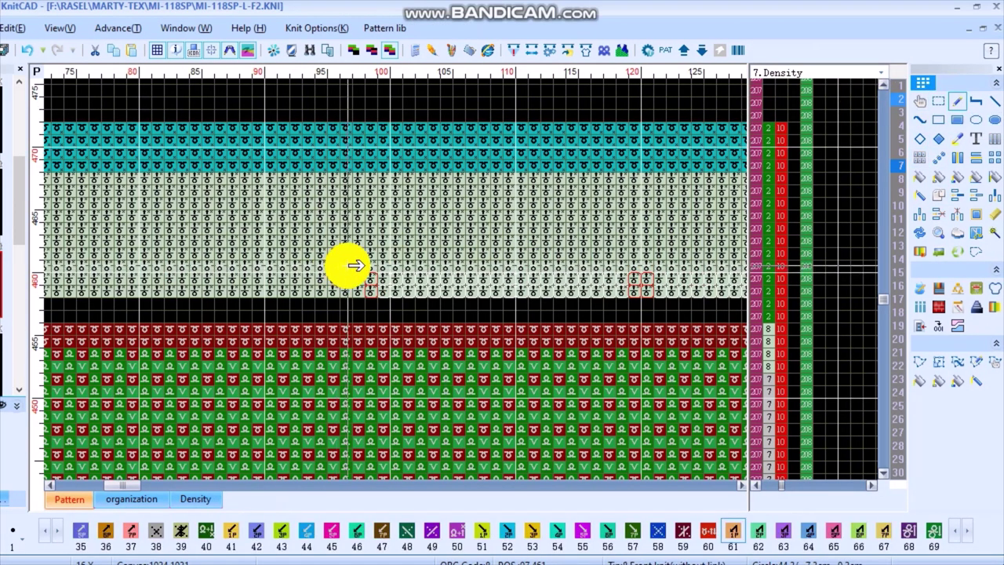
scroll(467, 280, down, 3)
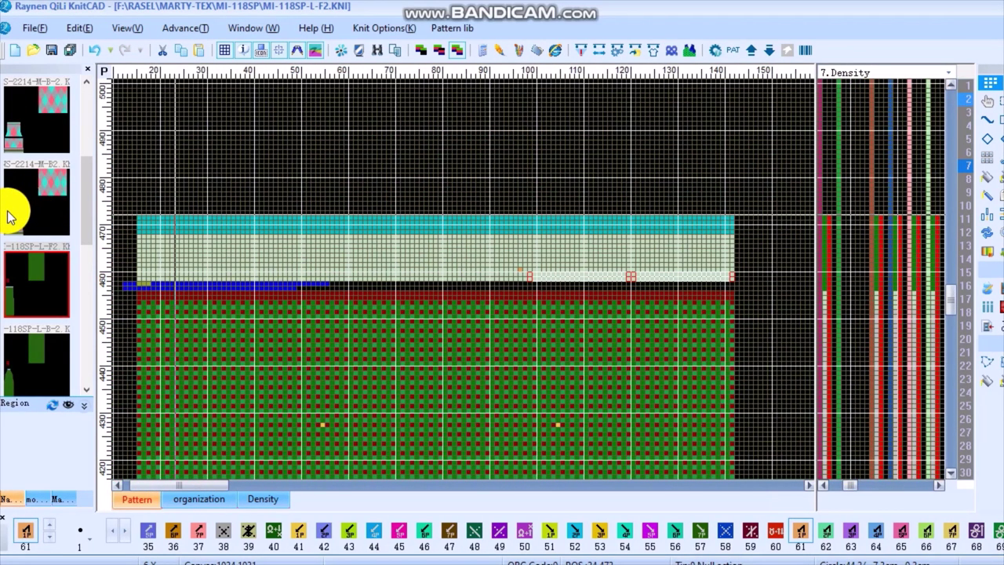
scroll(248, 278, up, 3)
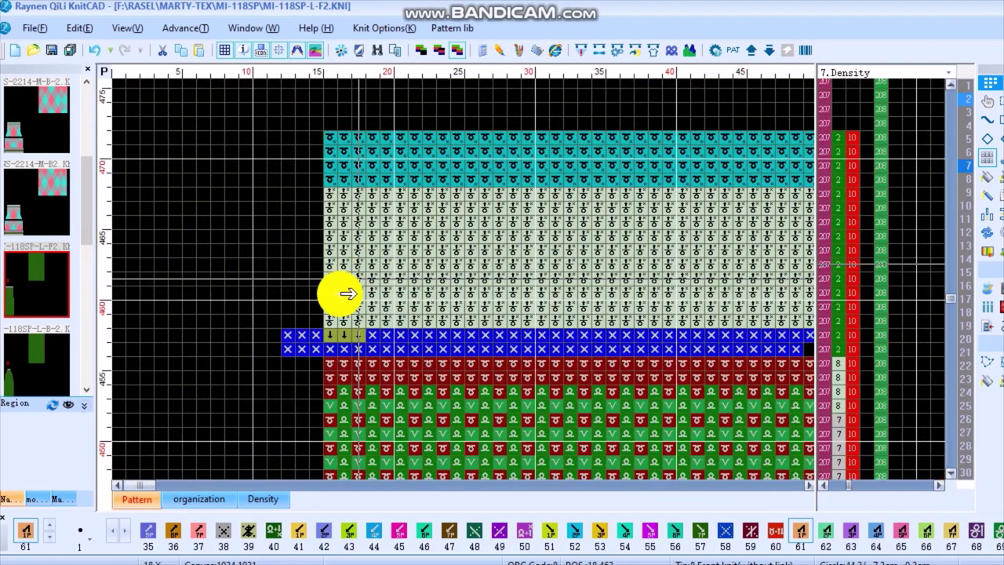
mouse_move(321, 305)
mouse_down()
mouse_move(680, 298)
mouse_move(657, 301)
mouse_move(681, 310)
mouse_up()
scroll(532, 314, down, 1)
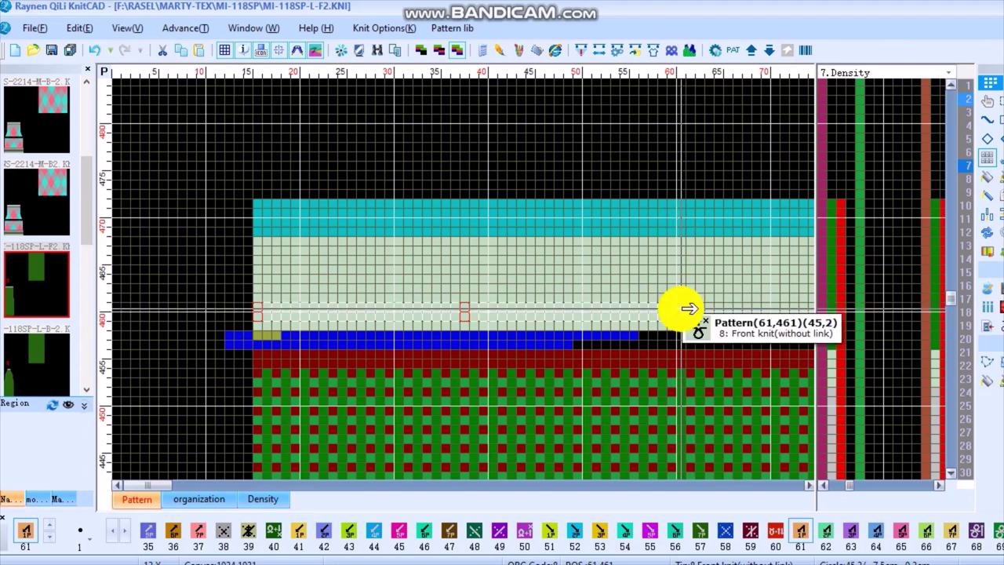
click(682, 308)
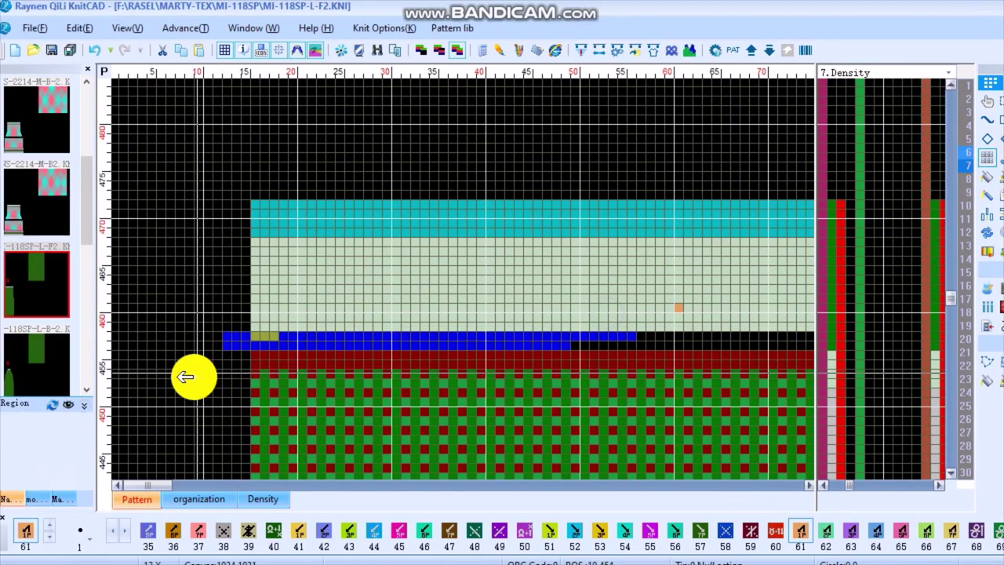
Step: Recode the leftmost edge stitches below the blue transfer row with a filled rectangle of stitch 20
scroll(284, 285, up, 2)
scroll(284, 284, up, 1)
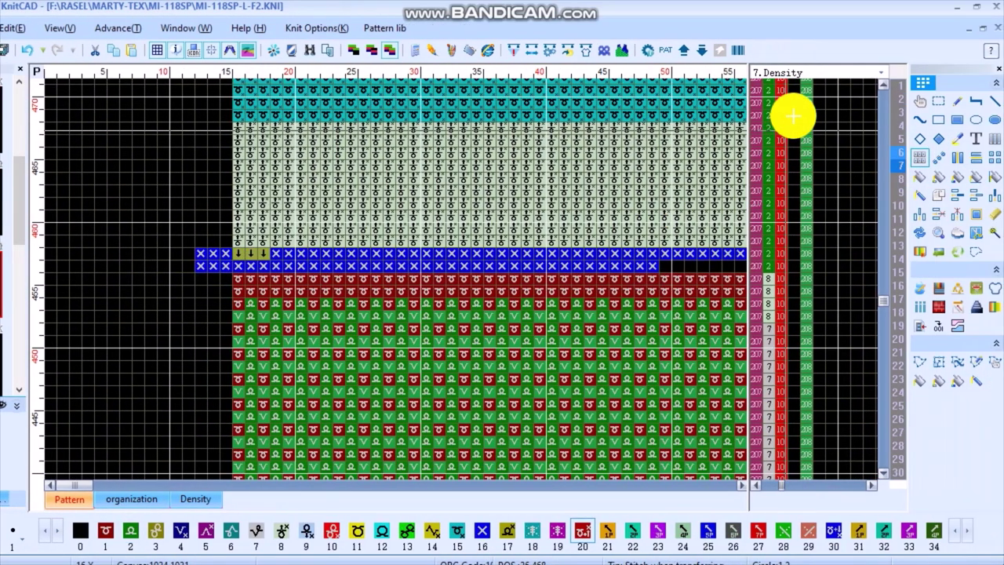
click(958, 120)
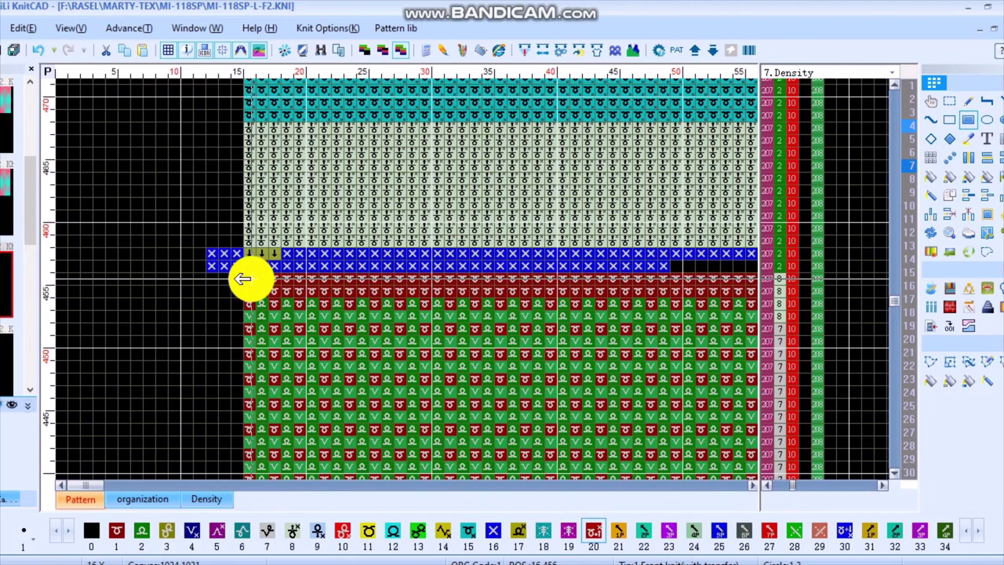
drag(267, 274, 259, 276)
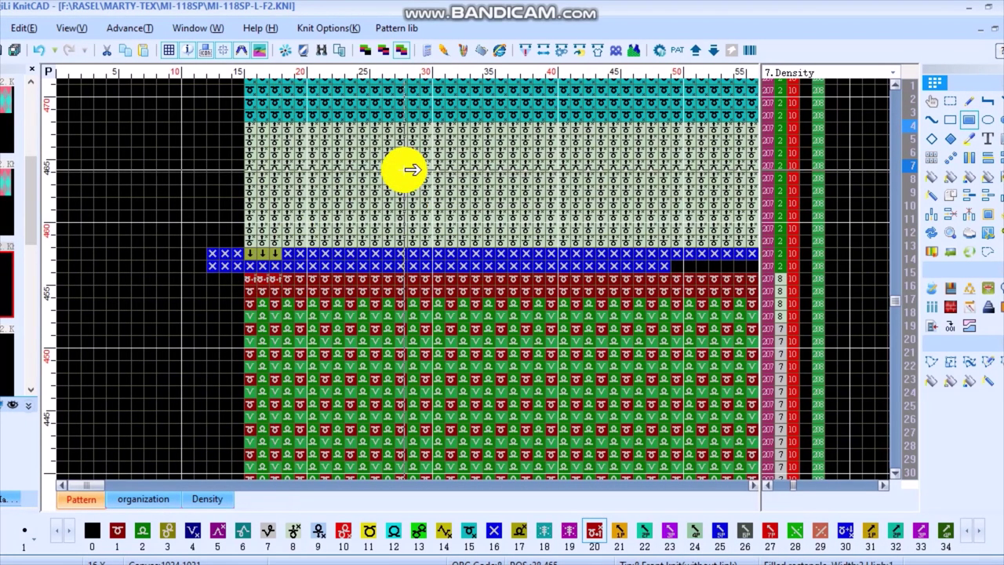
Step: Compile with F9, close the report, and show the 7.Density column beside the rib rows
key(F9)
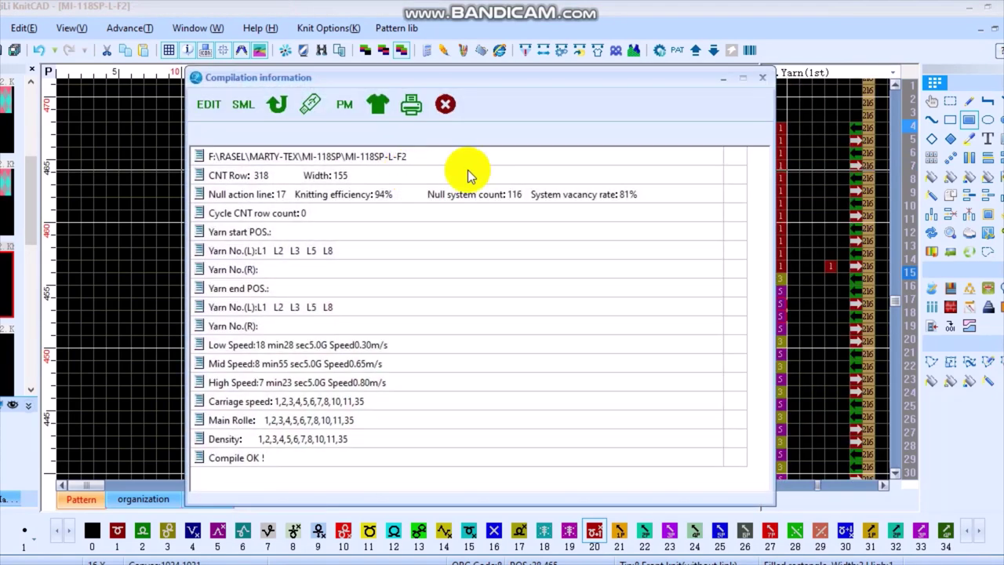
click(446, 103)
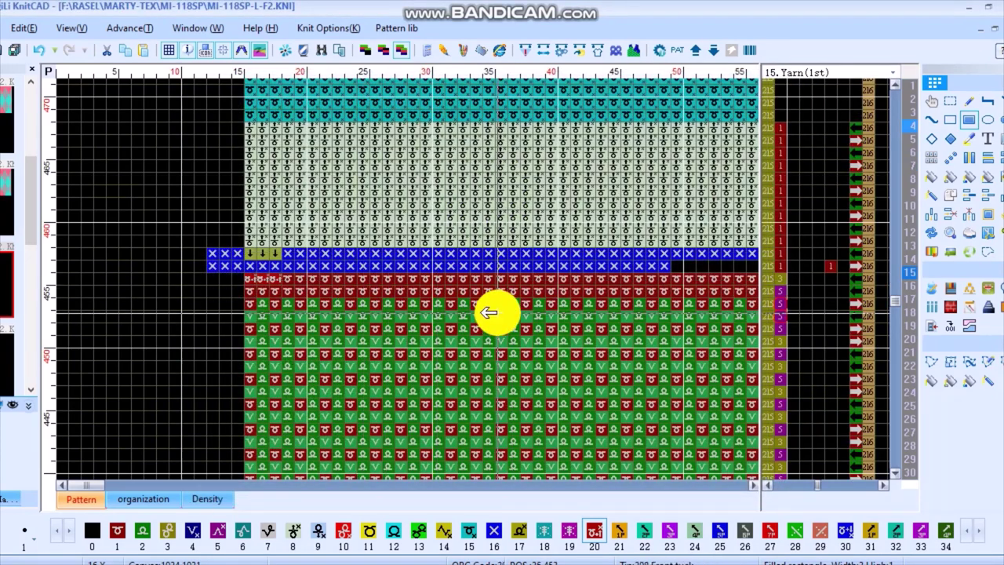
scroll(449, 253, up, 2)
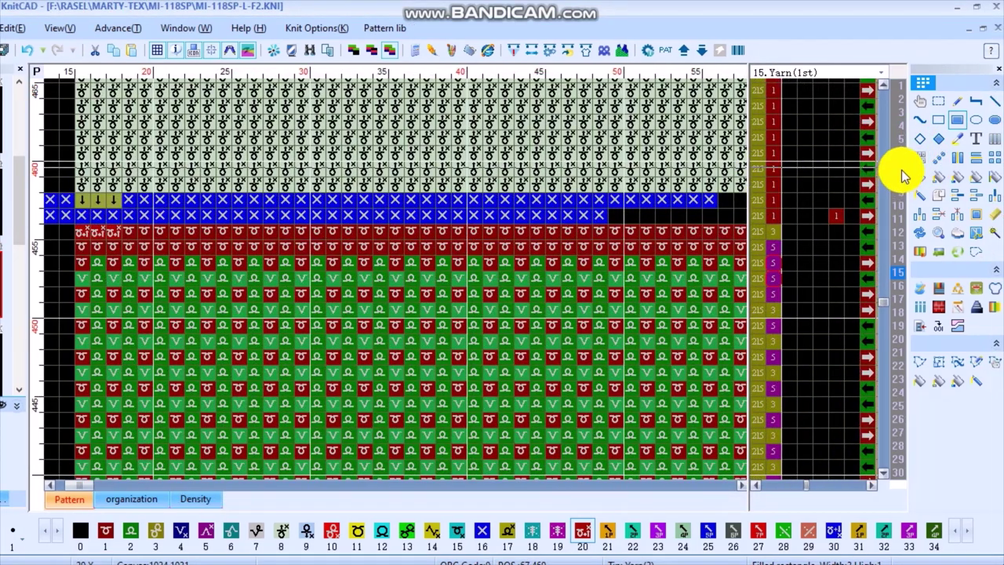
drag(774, 291, 777, 304)
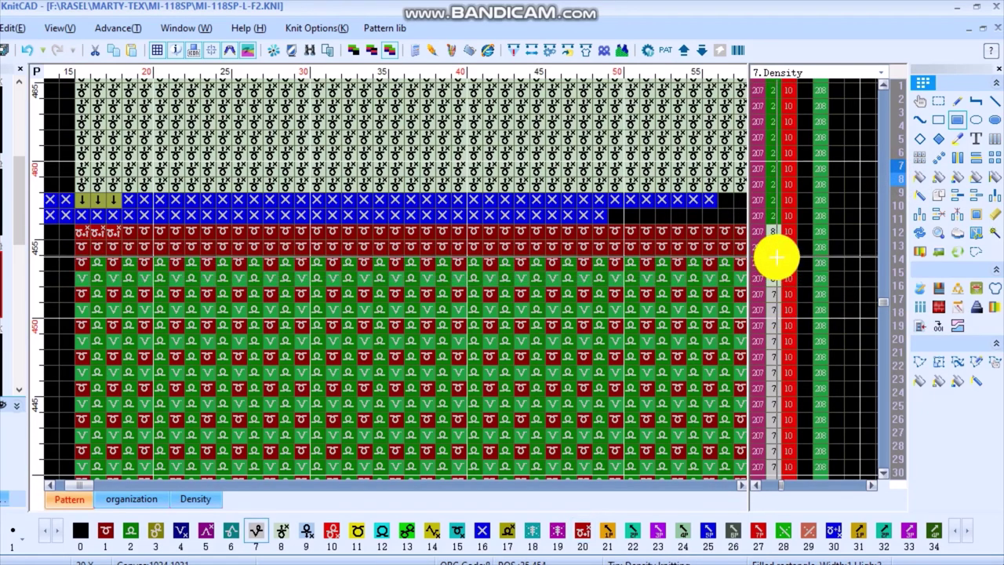
Step: Copy the edge body stitches rightward into columns 151–155 at the lower right edge
scroll(403, 292, down, 3)
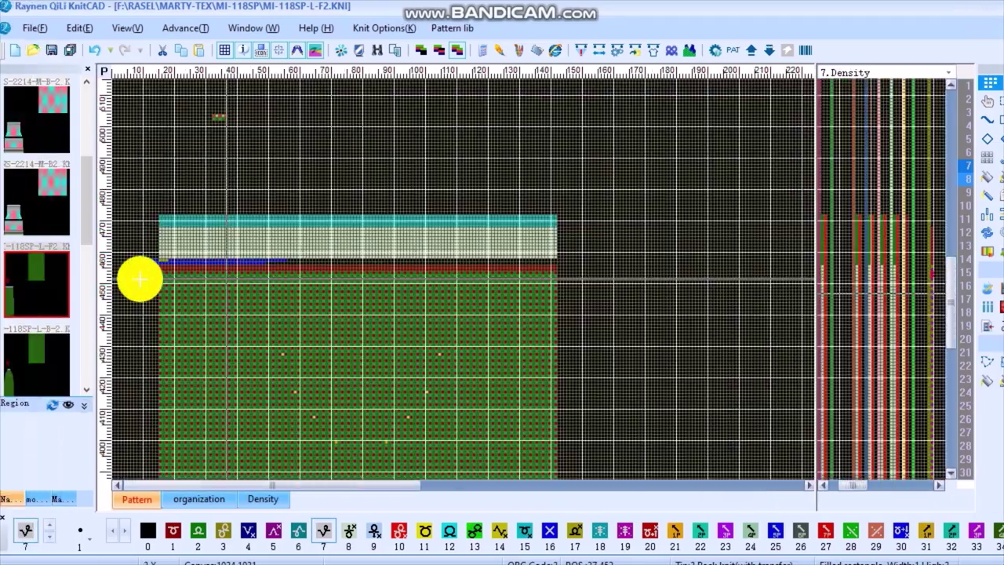
scroll(140, 279, down, 2)
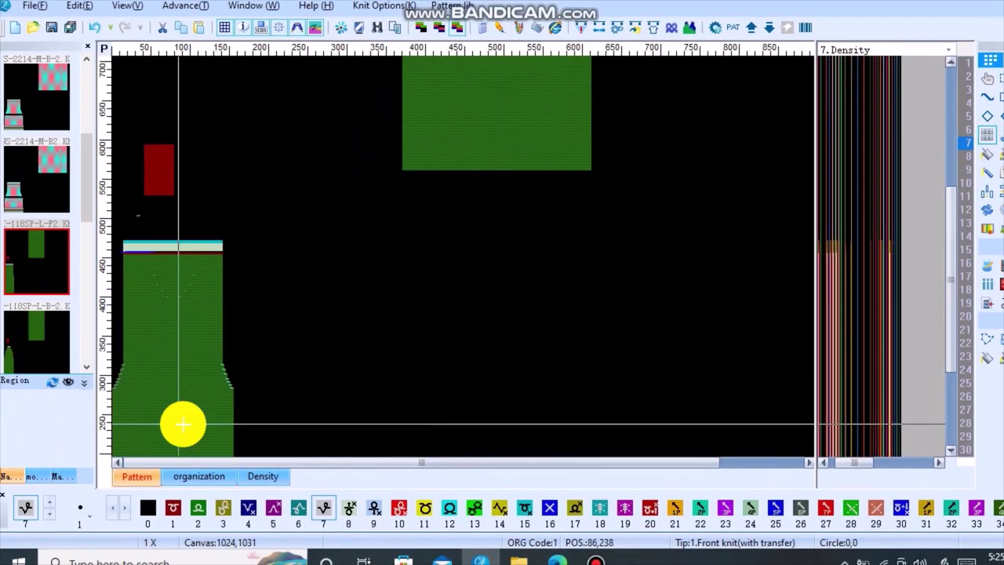
scroll(184, 422, up, 2)
scroll(157, 415, down, 2)
scroll(236, 424, up, 2)
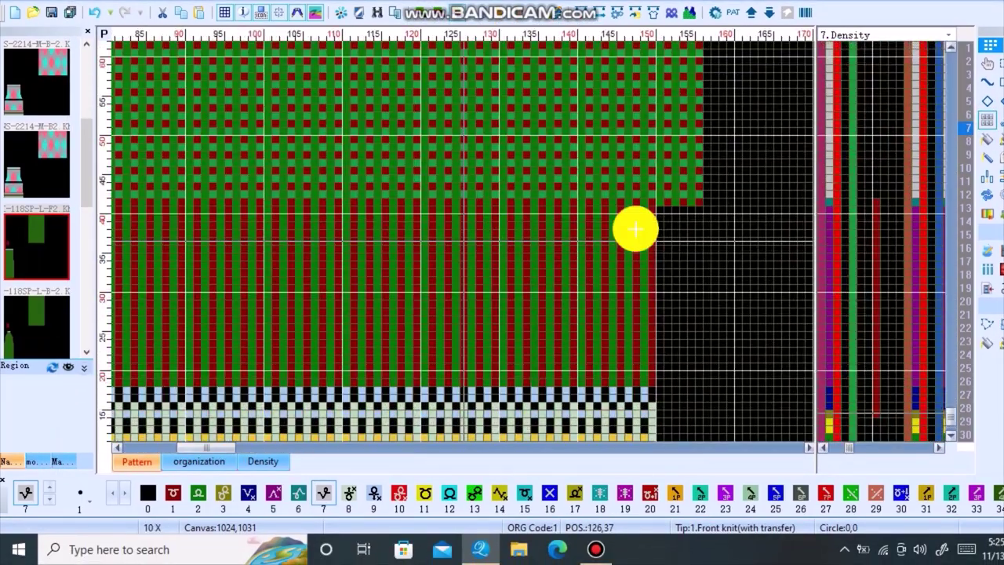
scroll(464, 240, up, 2)
scroll(463, 240, up, 1)
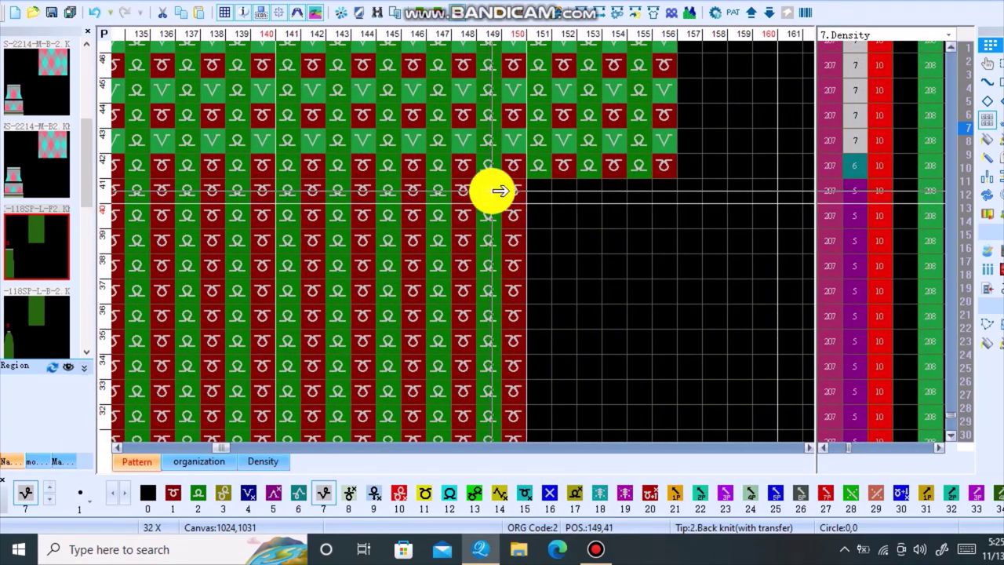
mouse_move(489, 191)
mouse_down()
mouse_move(511, 208)
mouse_move(553, 294)
mouse_up()
scroll(554, 294, down, 1)
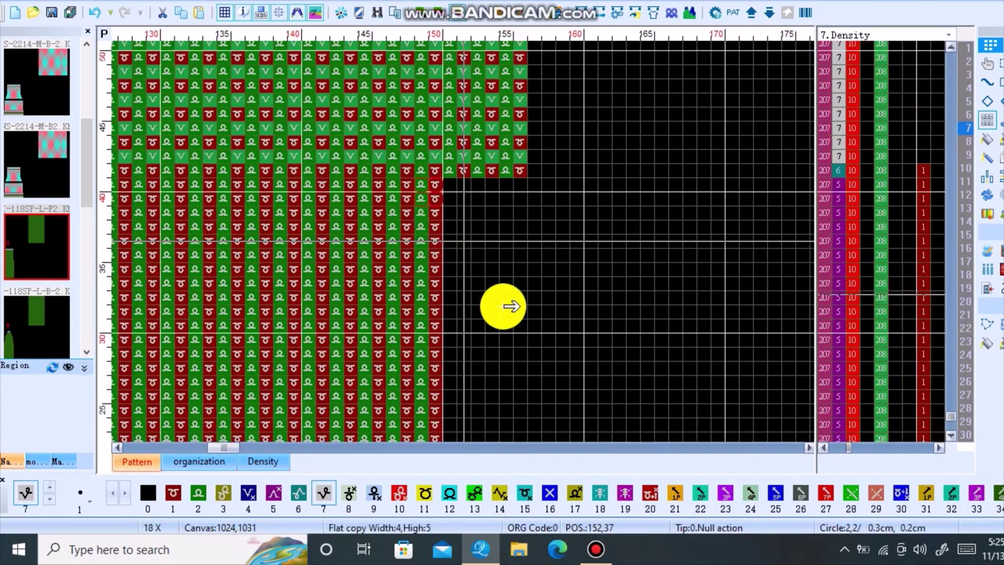
scroll(466, 242, down, 1)
scroll(455, 280, down, 1)
mouse_move(464, 237)
mouse_down()
mouse_move(450, 250)
mouse_move(466, 253)
mouse_up()
scroll(450, 251, down, 1)
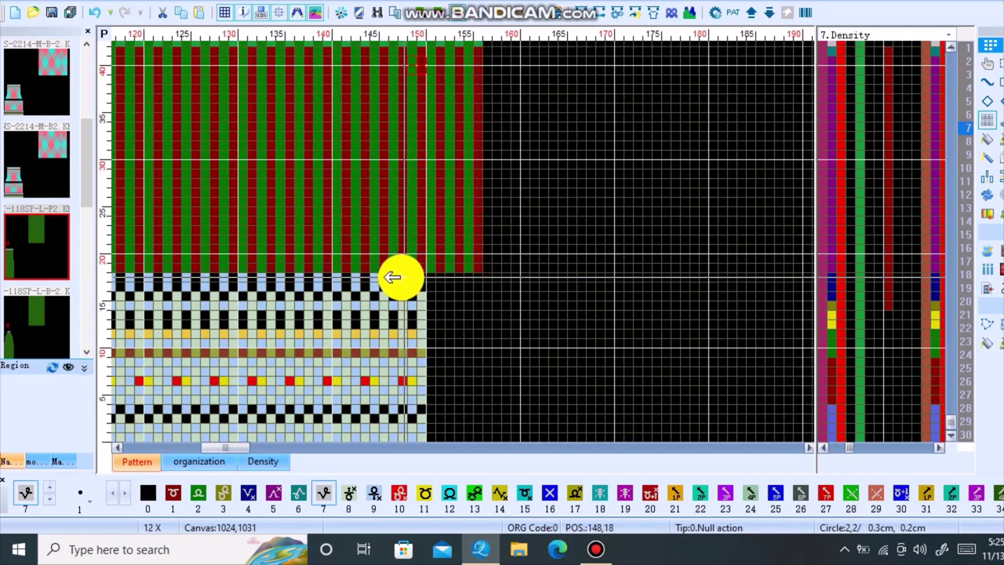
Step: Flat copy a rib block rightward to fill columns 151–156, rows 1–6
drag(392, 277, 419, 348)
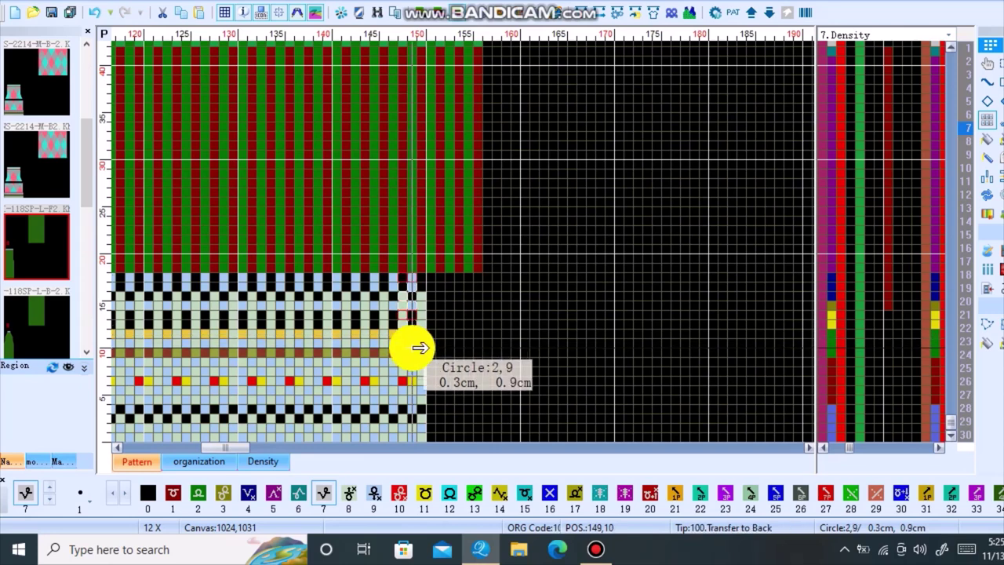
drag(419, 348, 404, 377)
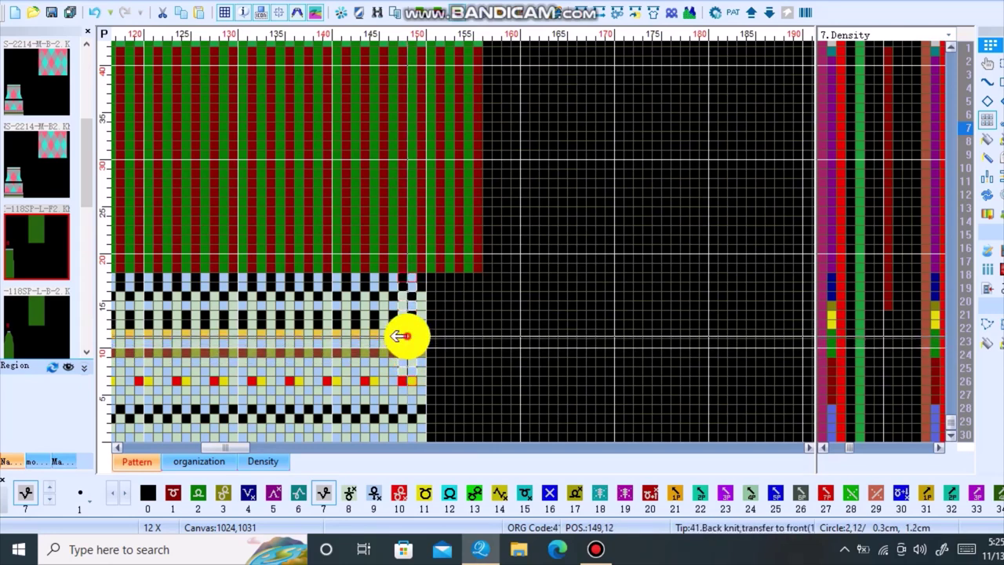
drag(400, 336, 441, 332)
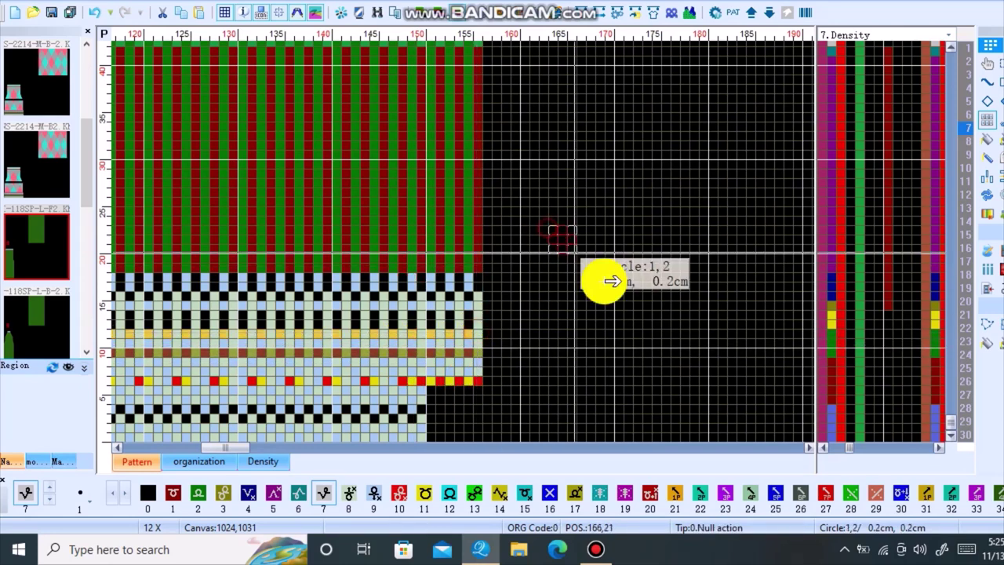
scroll(385, 348, up, 1)
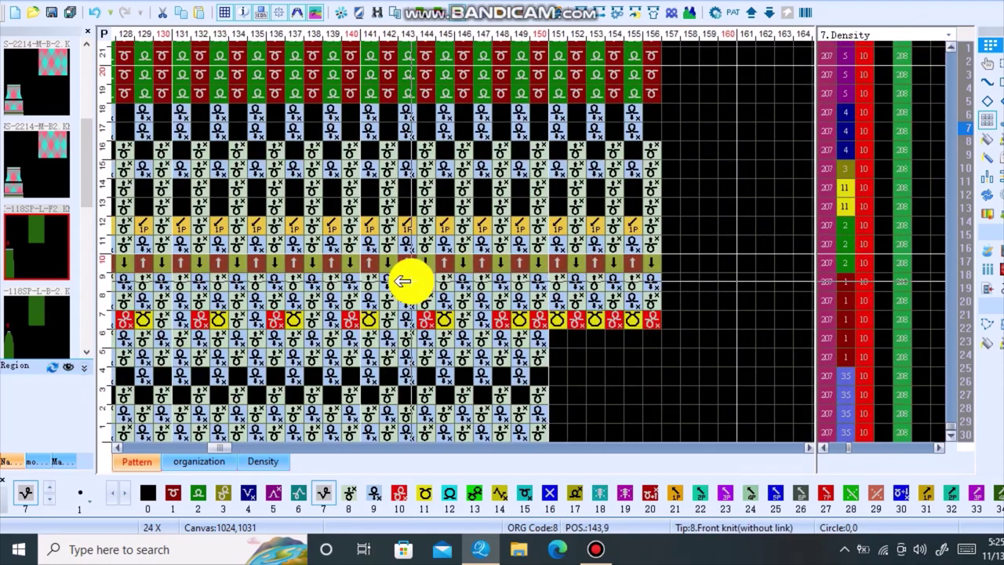
mouse_move(416, 274)
mouse_down()
mouse_move(492, 392)
mouse_move(502, 430)
mouse_move(494, 438)
mouse_up()
drag(463, 352, 646, 358)
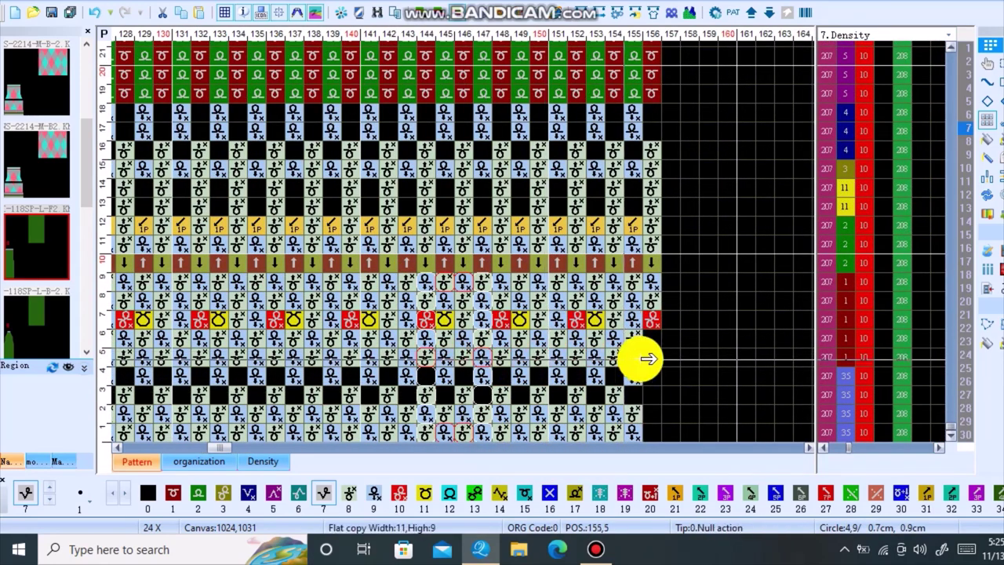
Step: Select the body area from row 42 upward along the right edge
scroll(444, 209, down, 2)
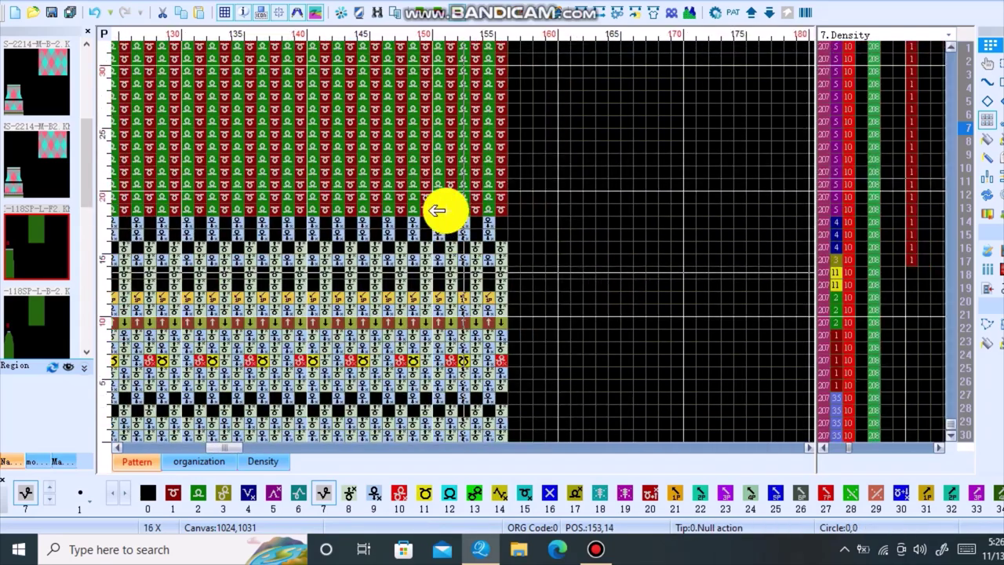
scroll(303, 321, down, 3)
scroll(142, 342, down, 2)
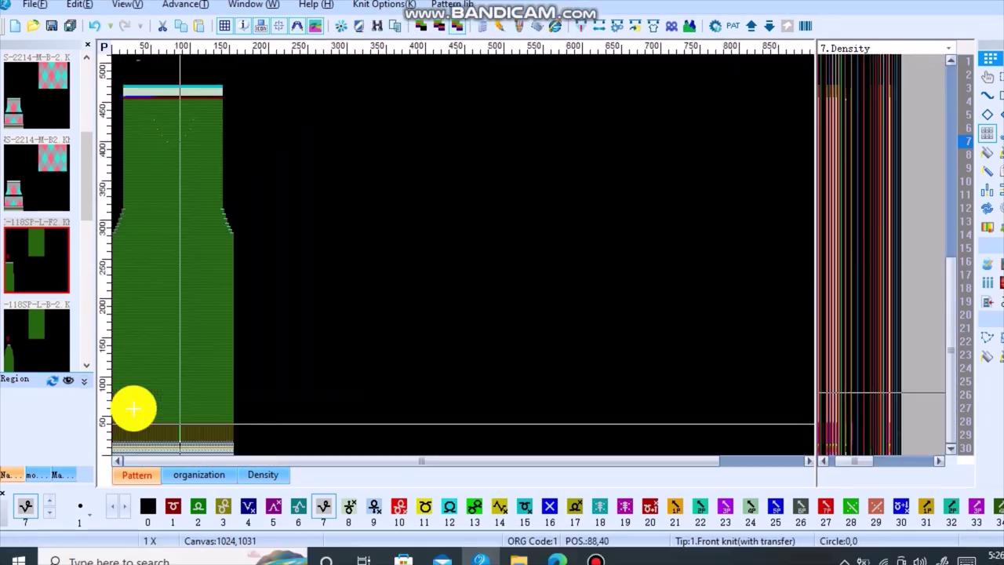
scroll(137, 343, up, 3)
scroll(145, 235, up, 1)
scroll(142, 251, up, 1)
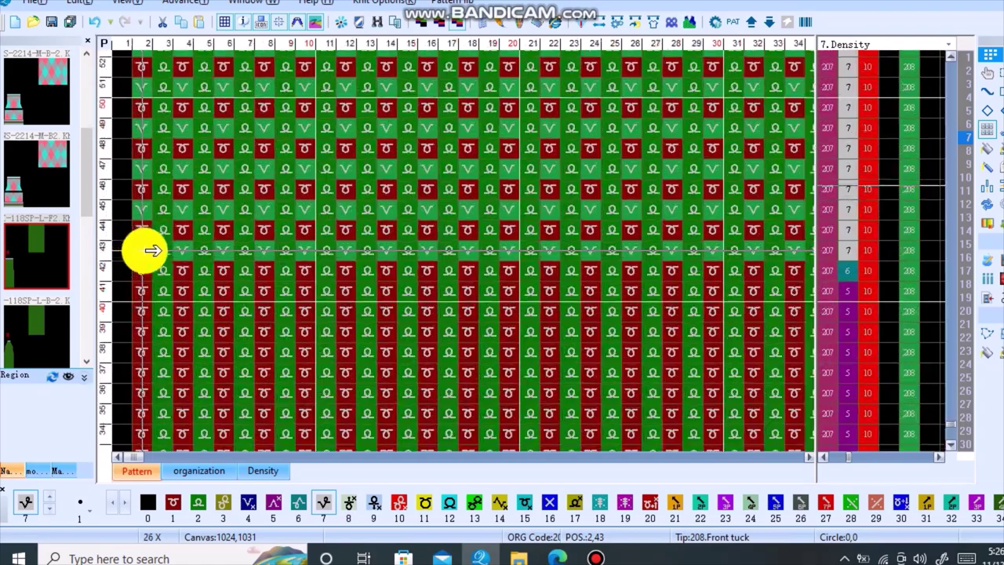
scroll(129, 263, up, 1)
mouse_move(124, 264)
mouse_down()
mouse_move(241, 211)
mouse_move(324, 124)
mouse_move(217, 123)
mouse_move(473, 282)
mouse_move(677, 294)
mouse_move(747, 309)
mouse_up()
scroll(173, 251, down, 1)
scroll(191, 341, down, 4)
scroll(217, 123, up, 3)
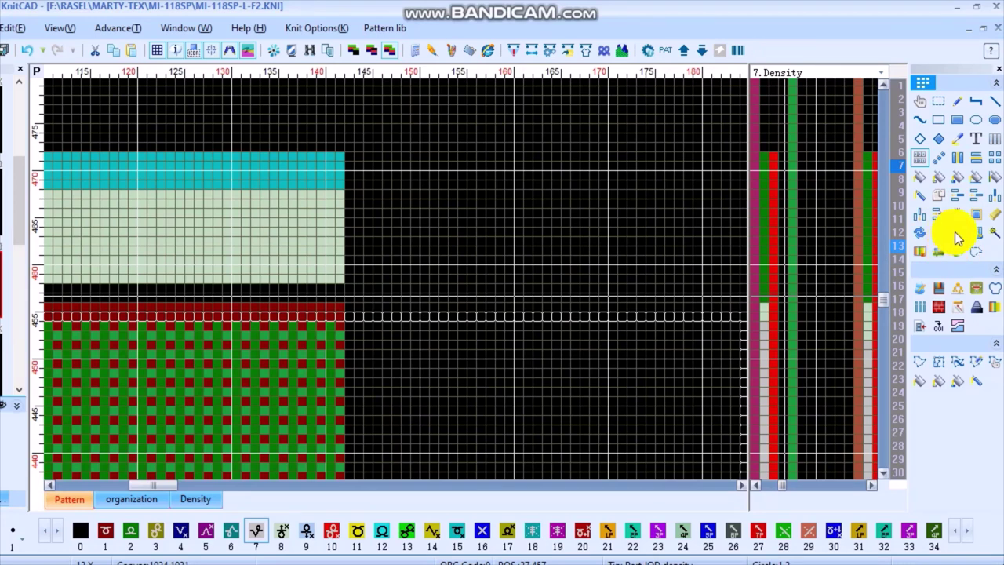
Step: Open Shadow Setting, zoom into the stepped shaping edge, and bring up Replace color with Q
click(955, 232)
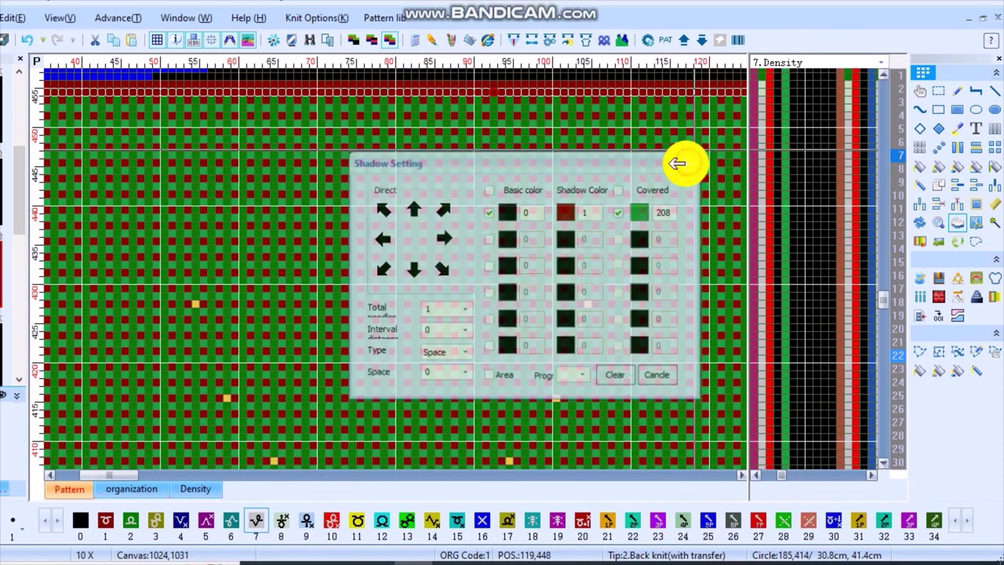
scroll(460, 231, up, 3)
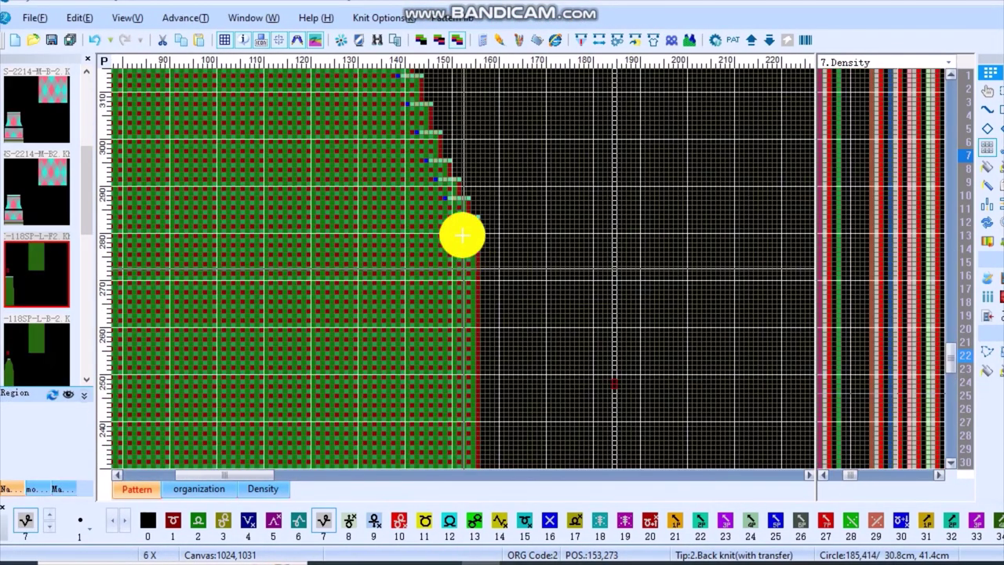
scroll(460, 269, up, 1)
scroll(460, 269, down, 1)
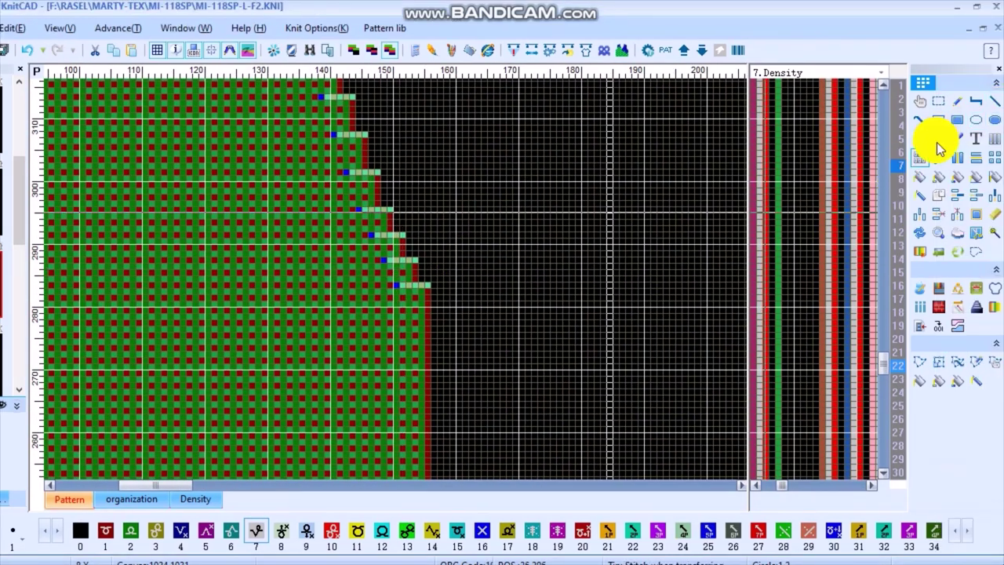
scroll(390, 275, up, 1)
scroll(455, 241, up, 2)
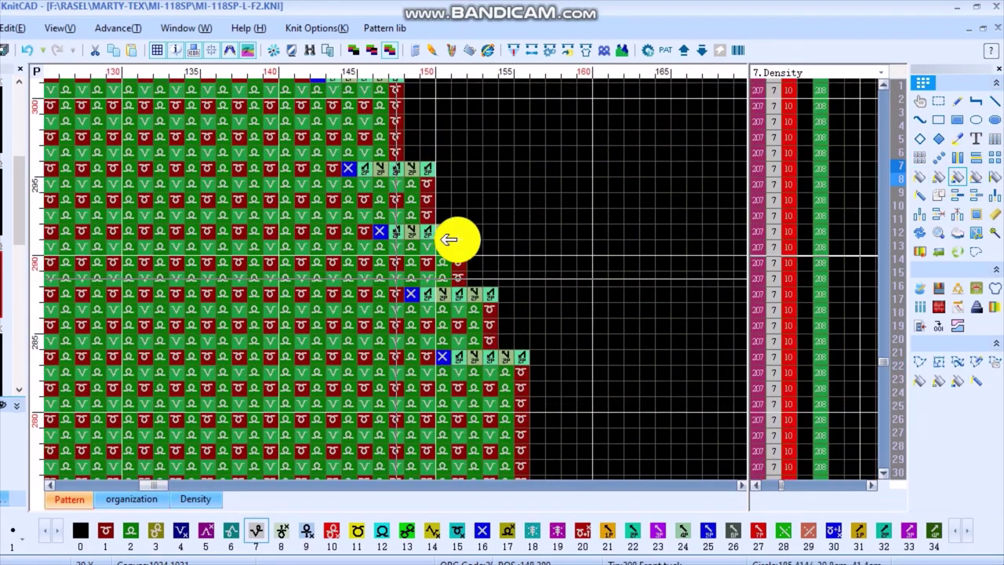
key(q)
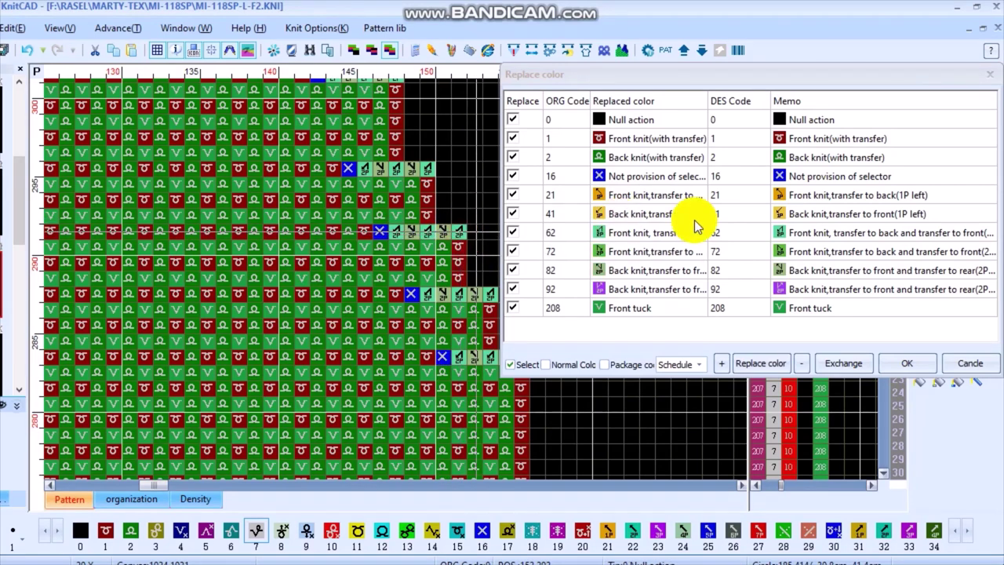
Step: Map stitch code 62 to destination code 102 in the Replace color list
double_click(721, 233)
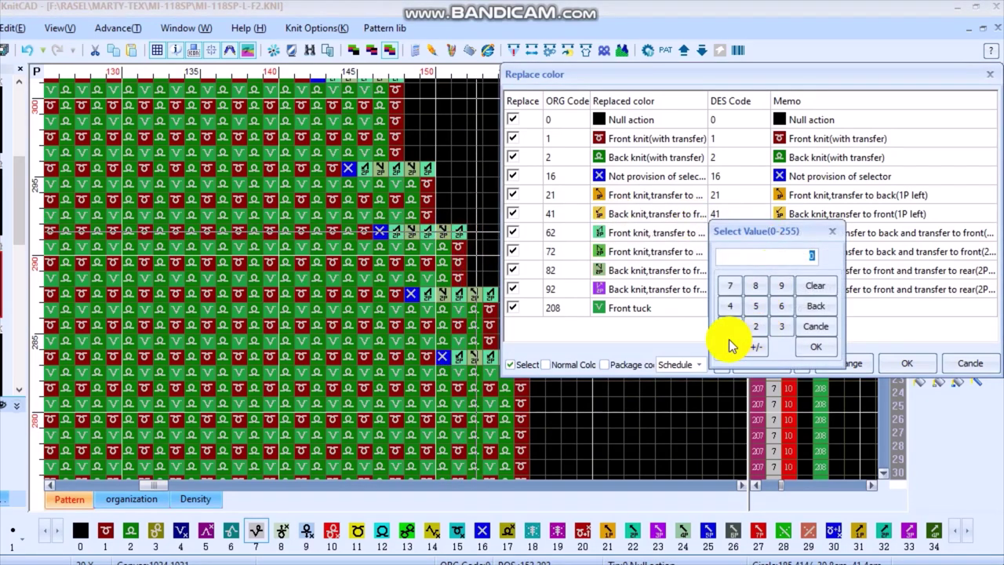
click(803, 347)
scroll(388, 278, down, 3)
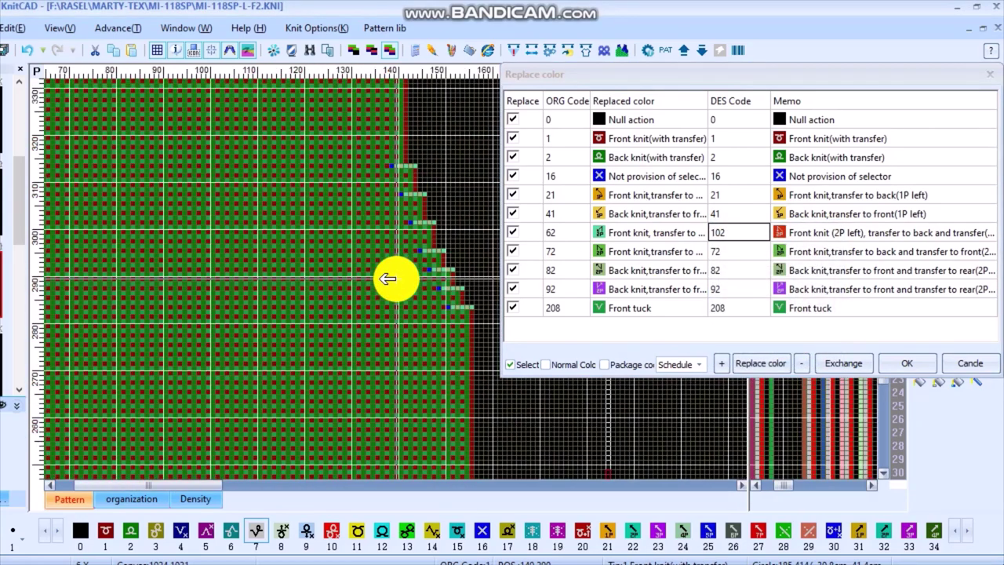
scroll(236, 275, up, 2)
scroll(215, 275, up, 1)
scroll(174, 278, up, 1)
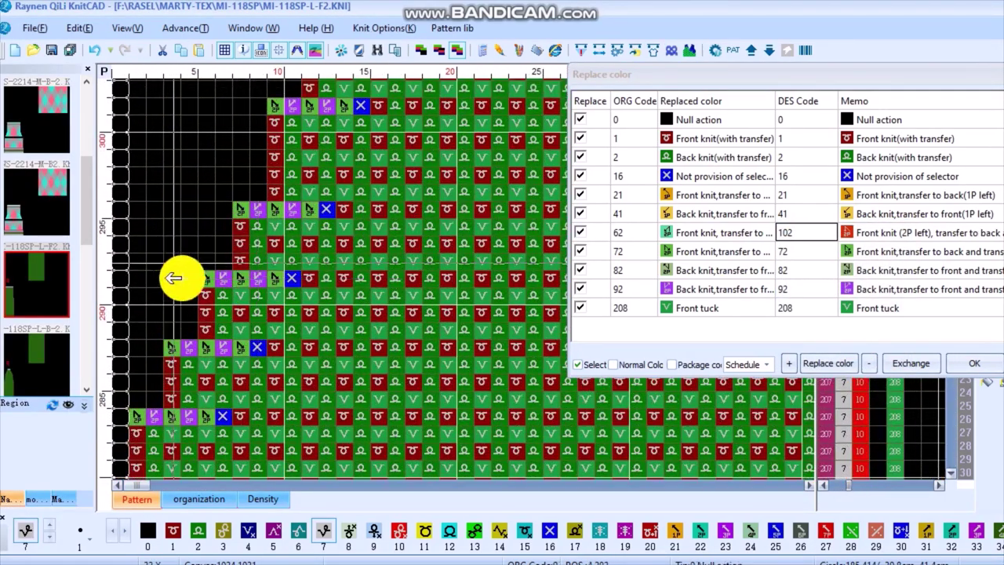
scroll(173, 278, up, 1)
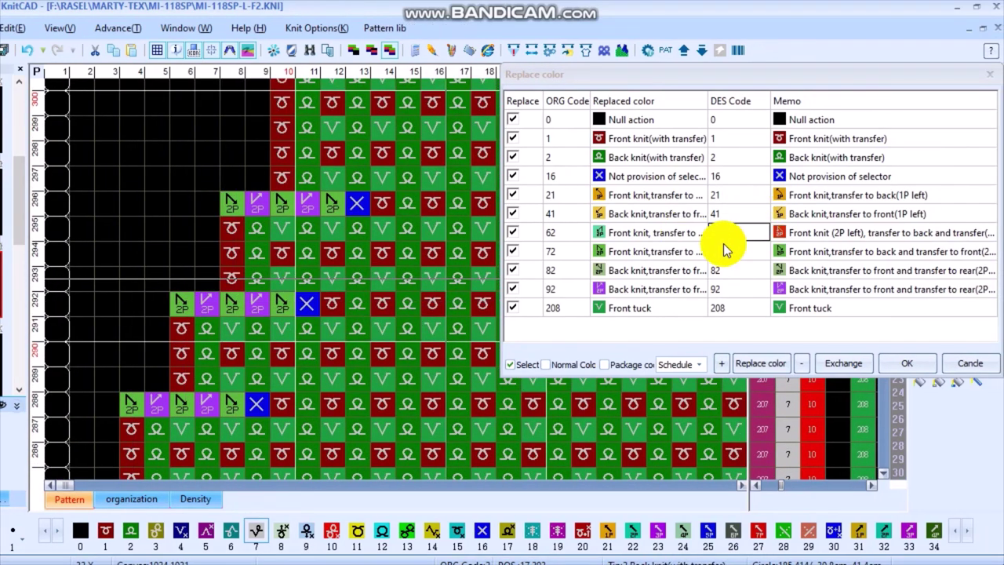
Step: Map the next transfer stitch code to 8 and apply the replacements to the pattern
double_click(722, 242)
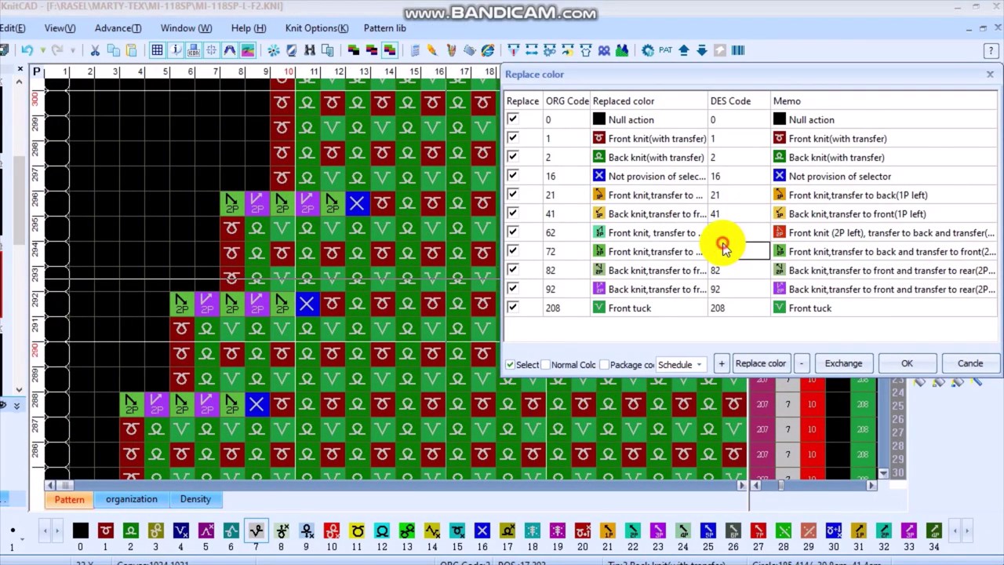
click(758, 297)
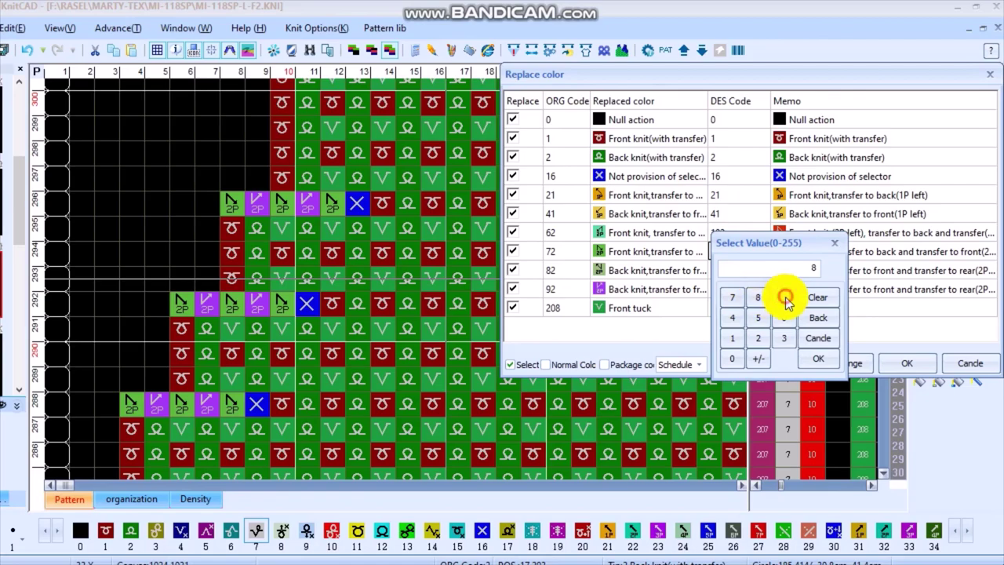
click(818, 363)
click(902, 363)
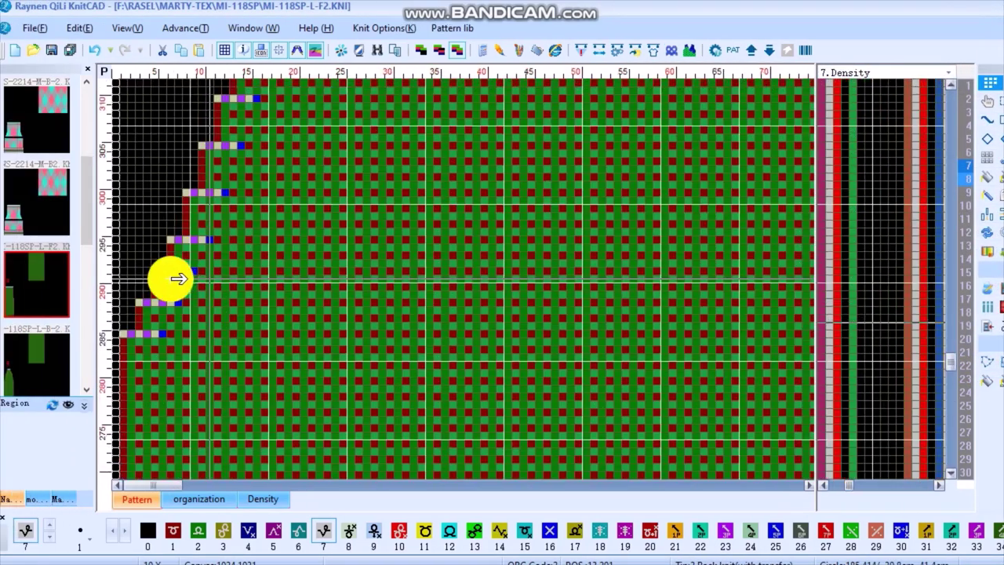
scroll(213, 280, down, 3)
scroll(213, 269, up, 5)
scroll(460, 274, down, 3)
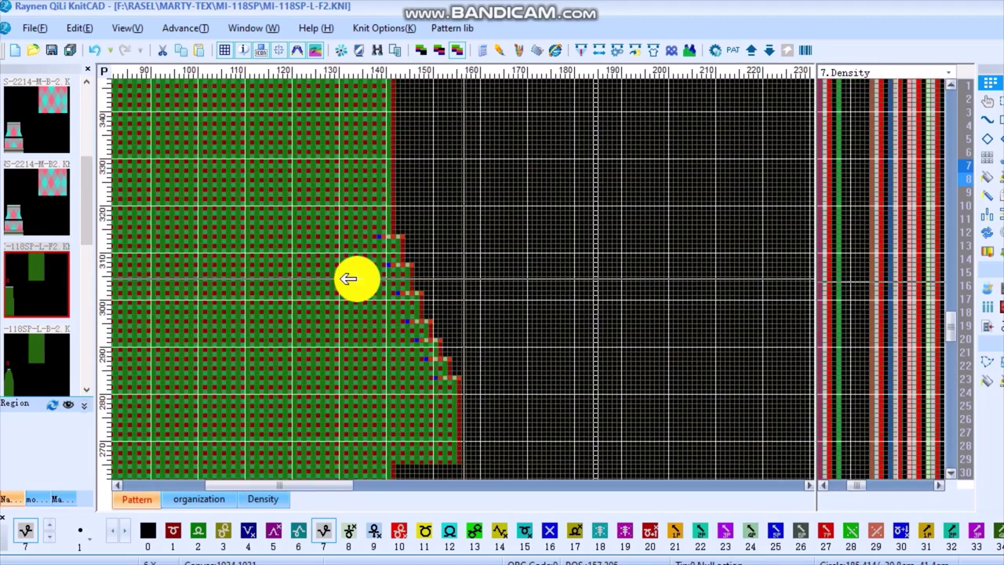
scroll(348, 279, down, 4)
click(925, 159)
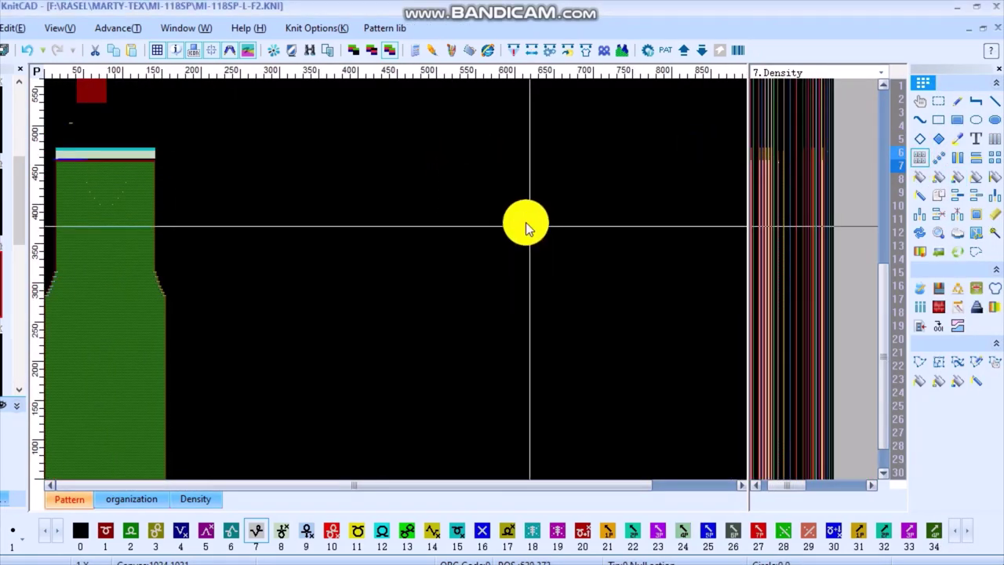
Step: Recompile the panel to Compile OK at 96% efficiency, save the output, and close the report
click(526, 222)
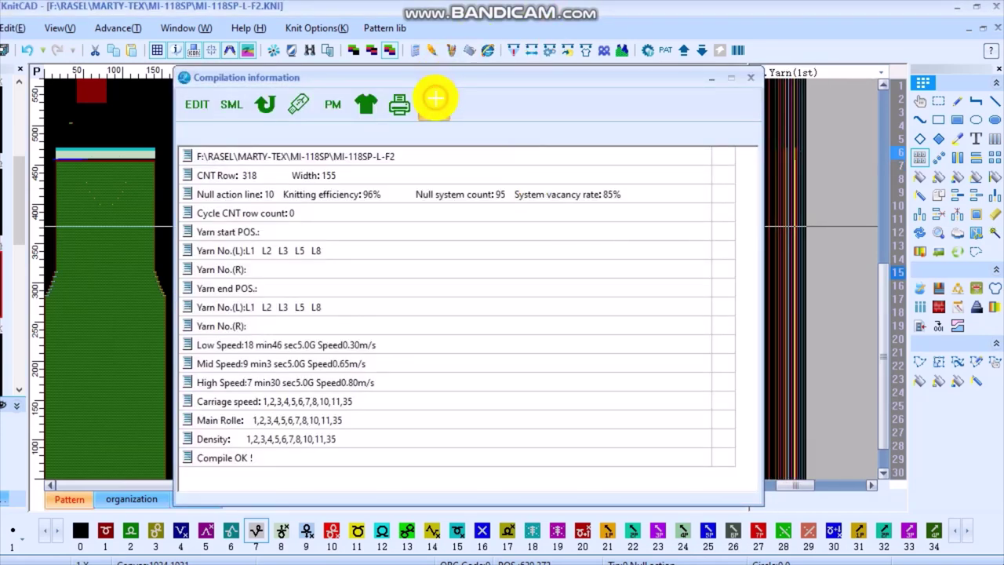
click(436, 98)
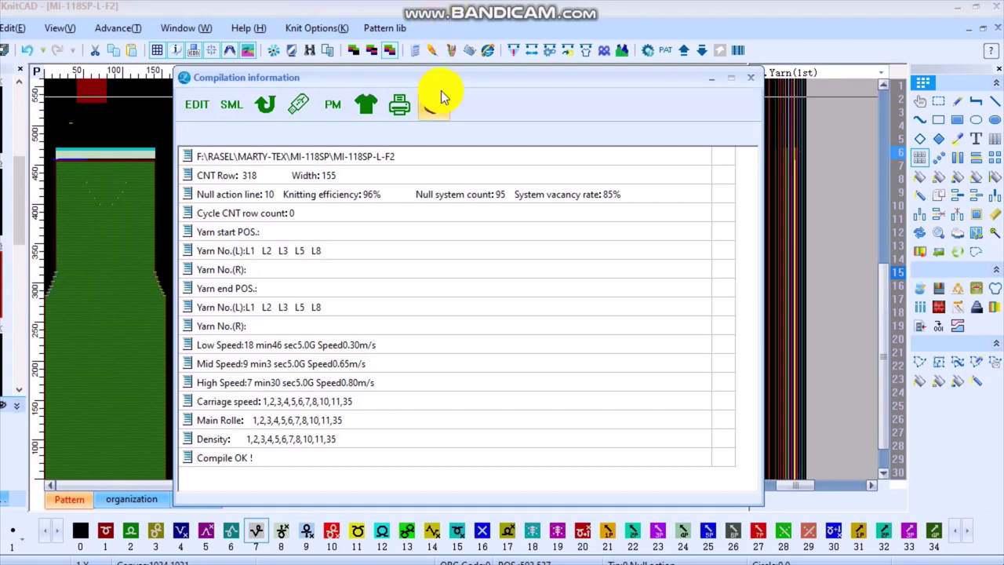
click(435, 108)
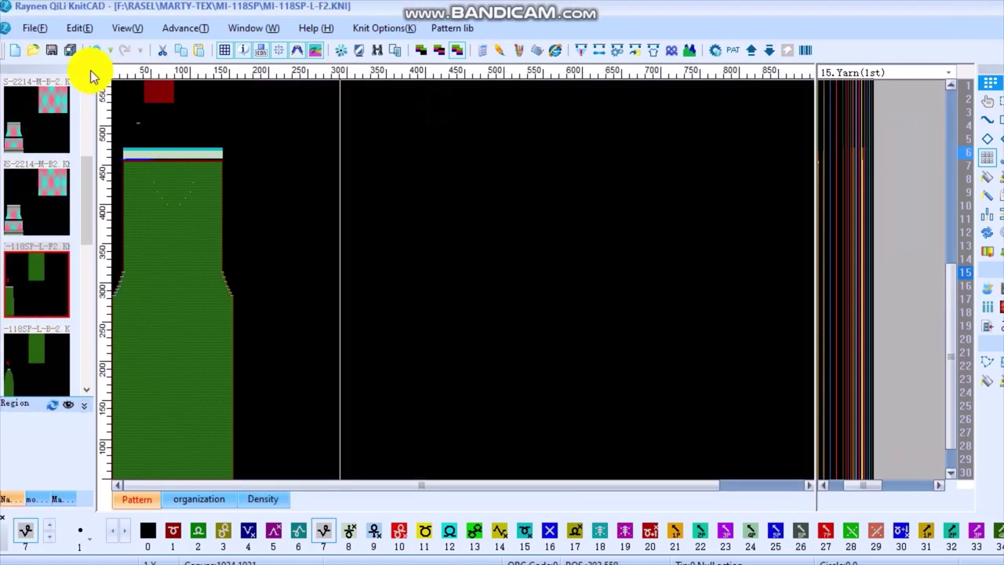
Step: Send MI-118SP-L-F2 to the USB drive (K:) from the Open dialog
click(33, 50)
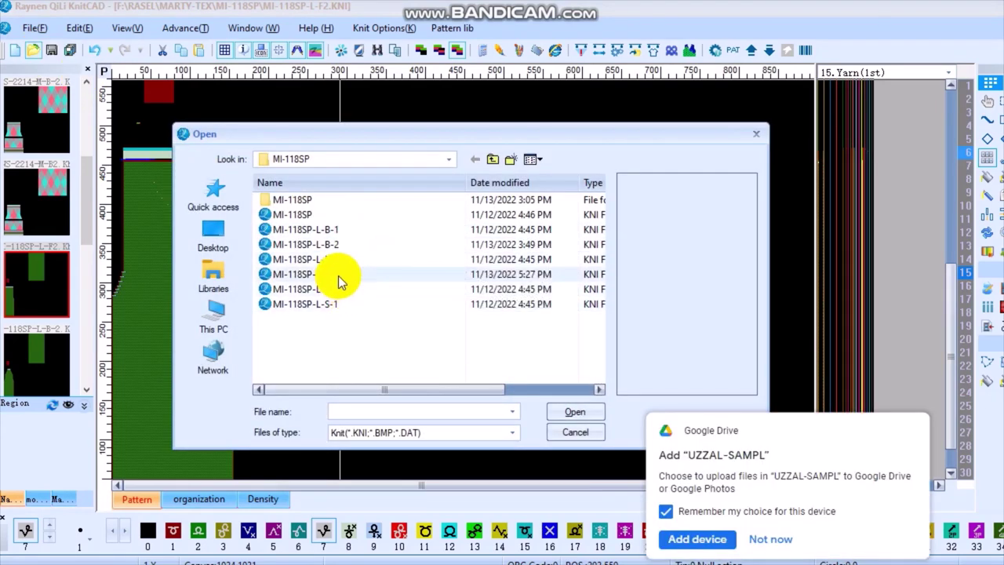
click(339, 276)
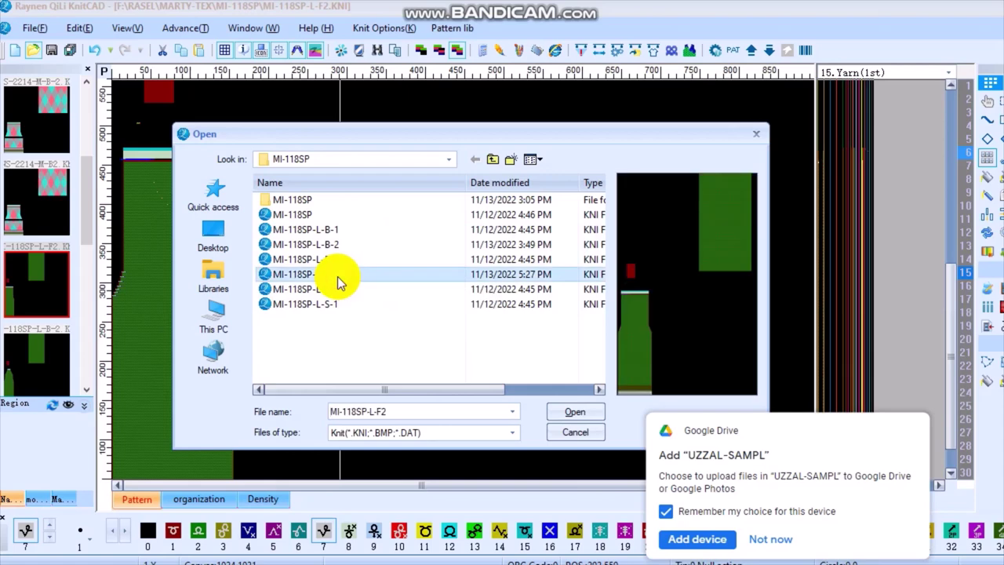
right_click(339, 276)
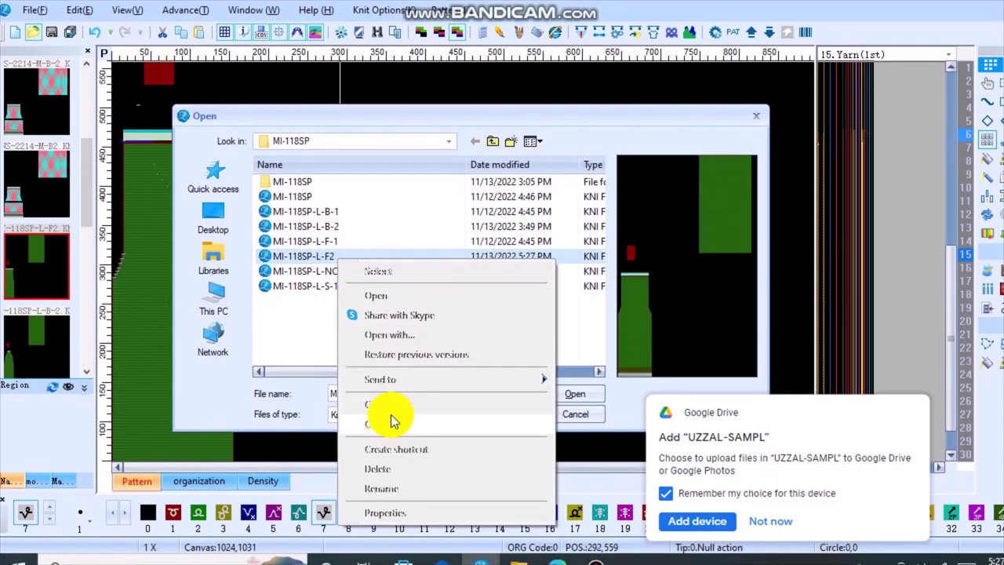
click(412, 380)
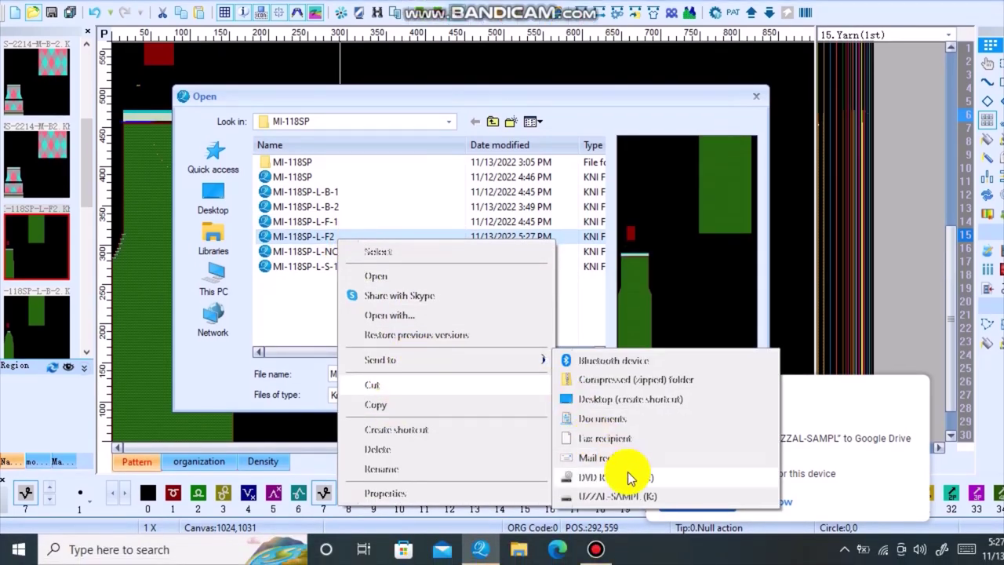
click(616, 497)
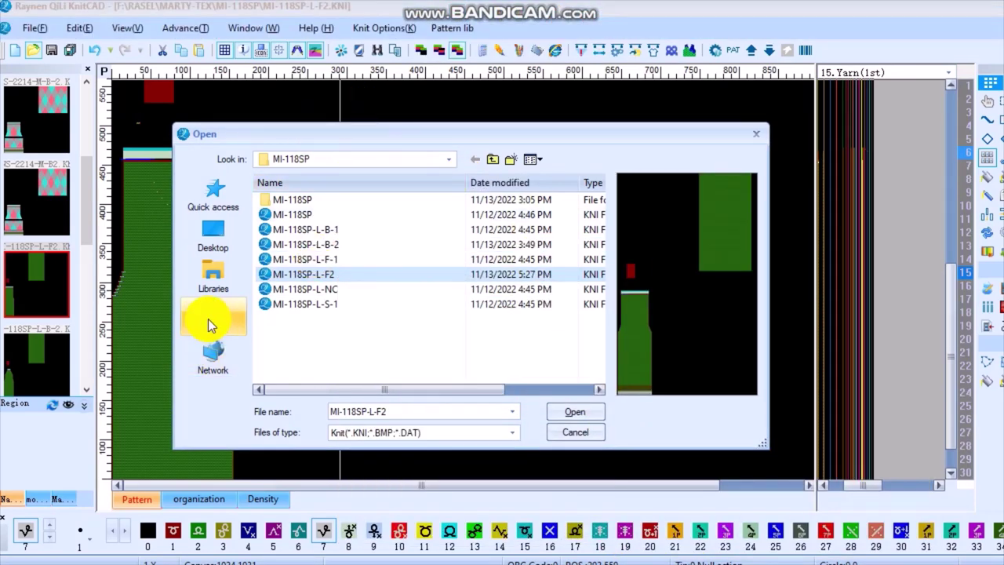
Step: Browse to drive K: under This PC and open the copied MI-118SP-L-F2
click(208, 318)
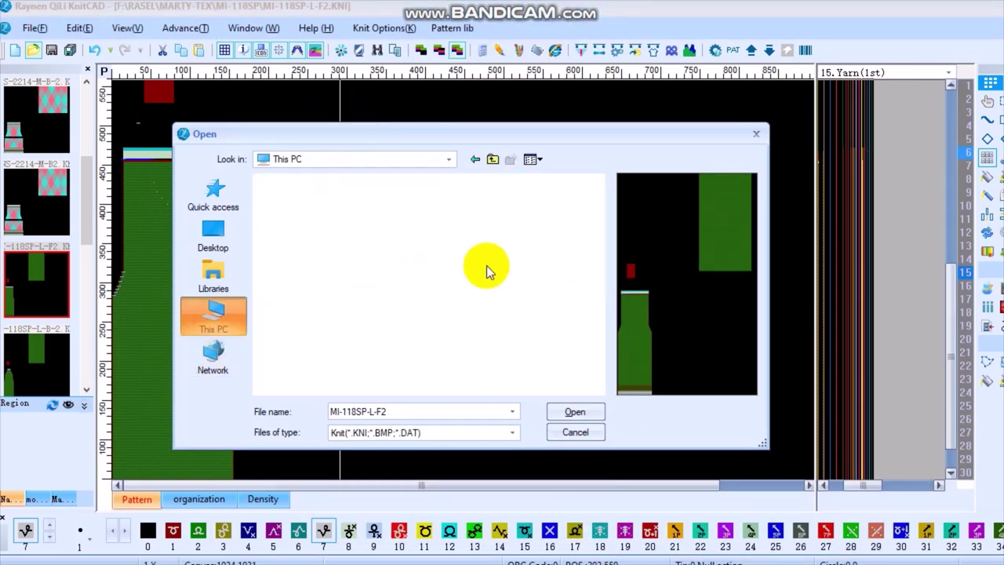
double_click(347, 370)
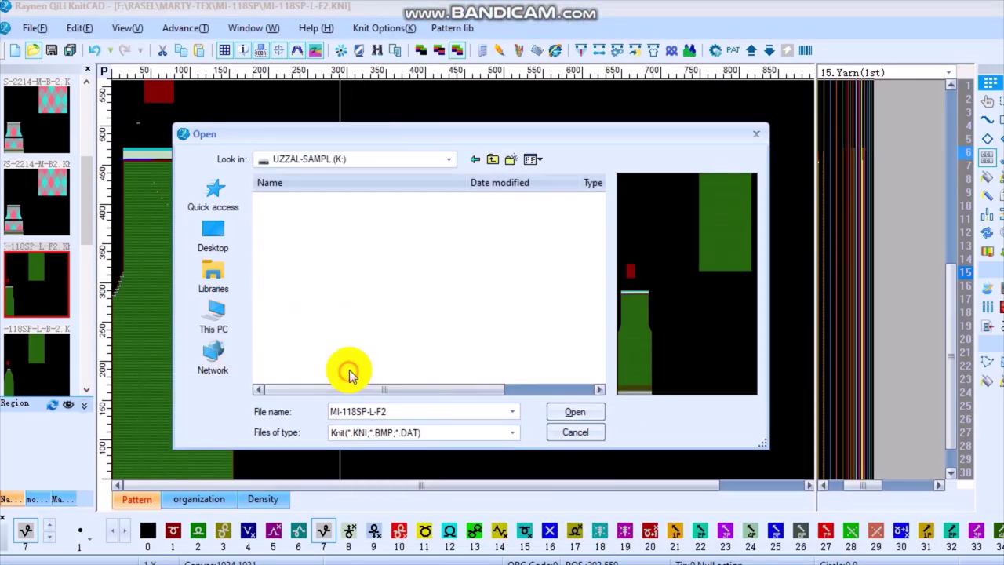
double_click(310, 259)
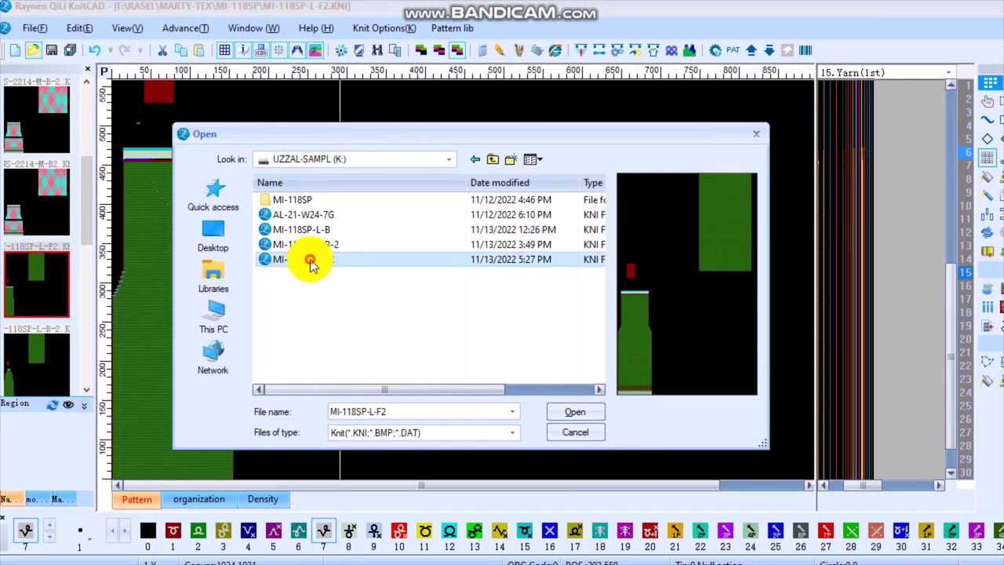
Step: Confirm the K: copy of MI-118SP-L-F2.KNI compiles with Compile OK and close the report
scroll(462, 266, up, 5)
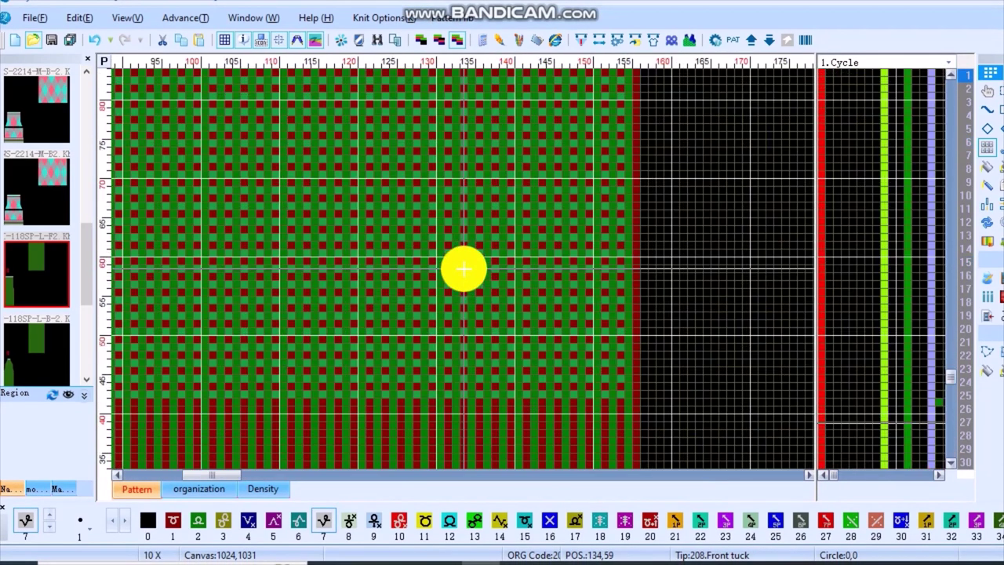
scroll(472, 260, down, 5)
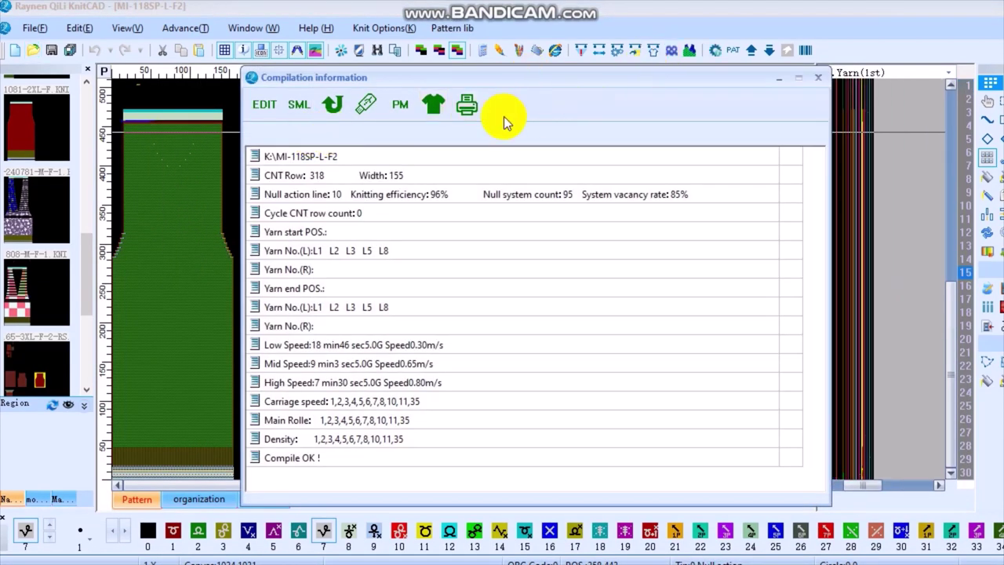
click(502, 109)
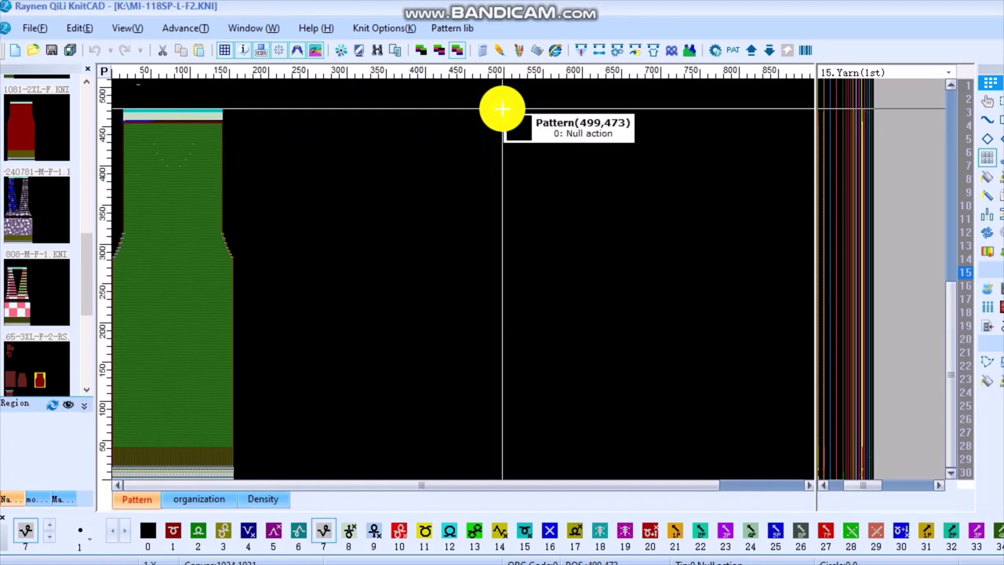